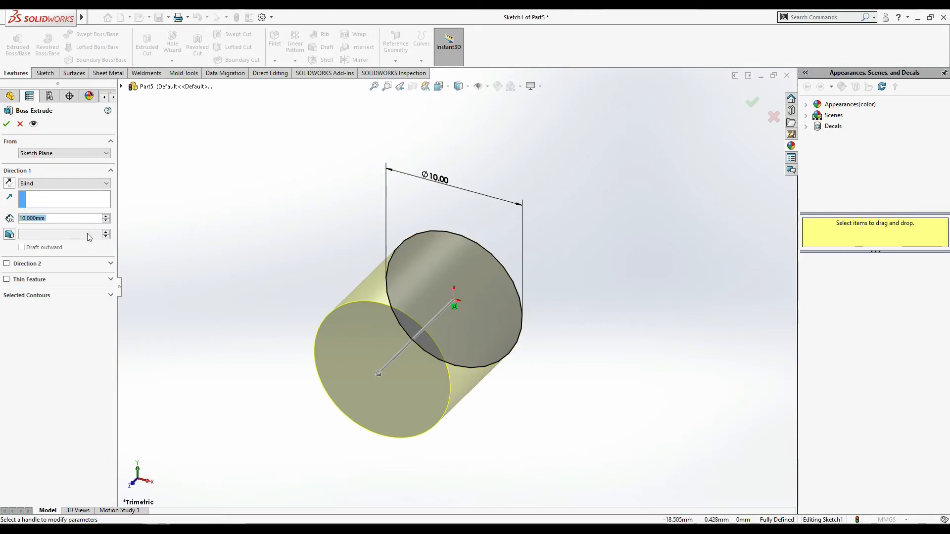
- Extrude the 10 mm diameter circle as a blind boss to a depth of 5 mm
{"action": "type", "text": "5"}
{"action": "key", "text": "Return"}
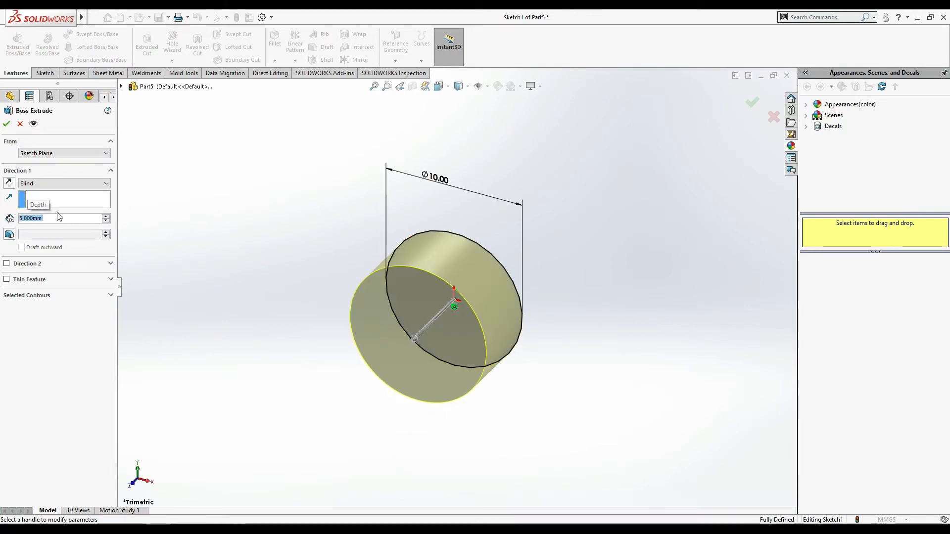
{"action": "left_click", "coordinate": [6, 124]}
- Sketch a circle about 4.5 mm in diameter on the cylinder's front face, centred on the origin
{"action": "left_click", "coordinate": [409, 315]}
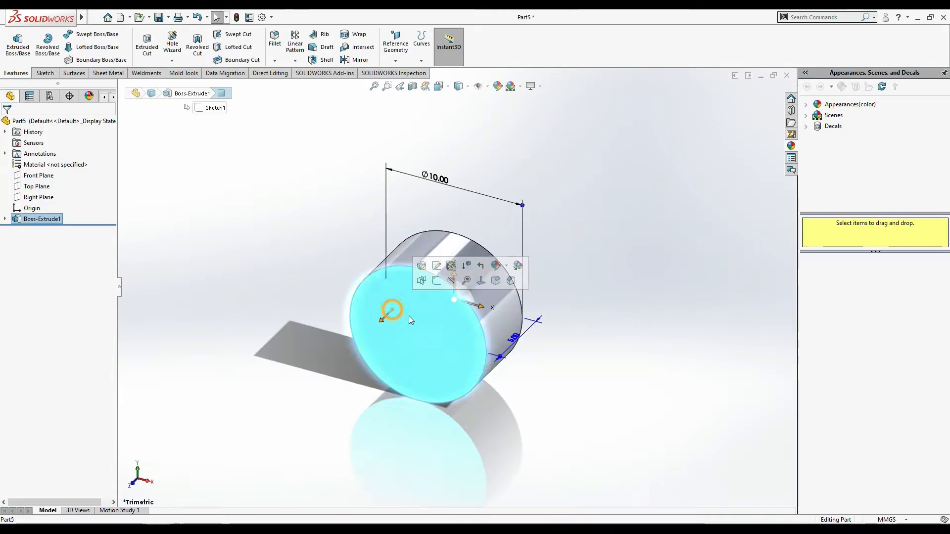
{"action": "left_click", "coordinate": [436, 280]}
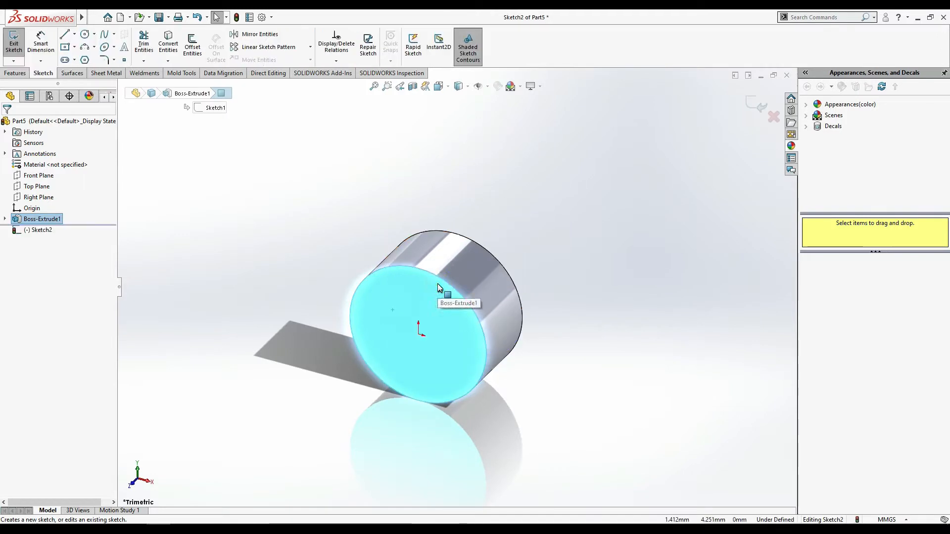
{"action": "left_click", "coordinate": [89, 35]}
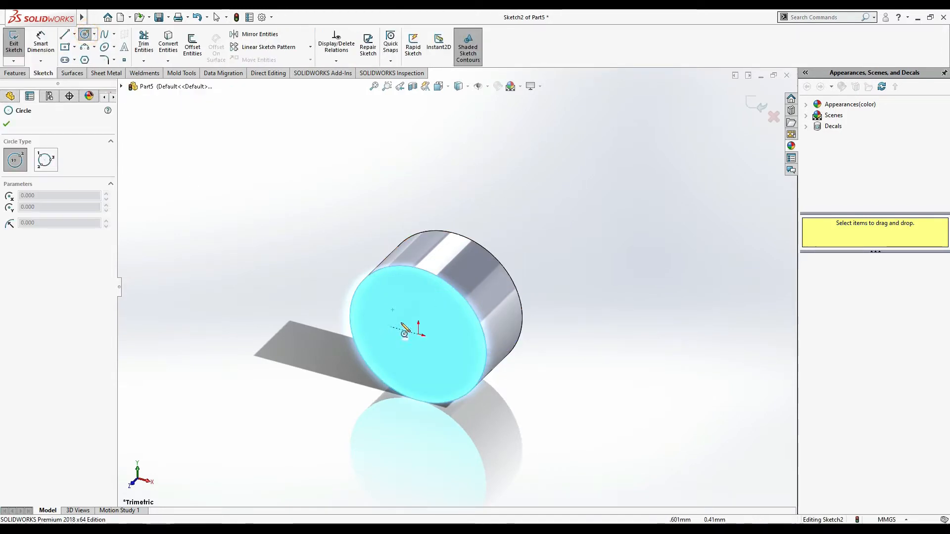
{"action": "left_click", "coordinate": [418, 334]}
{"action": "left_click", "coordinate": [394, 312]}
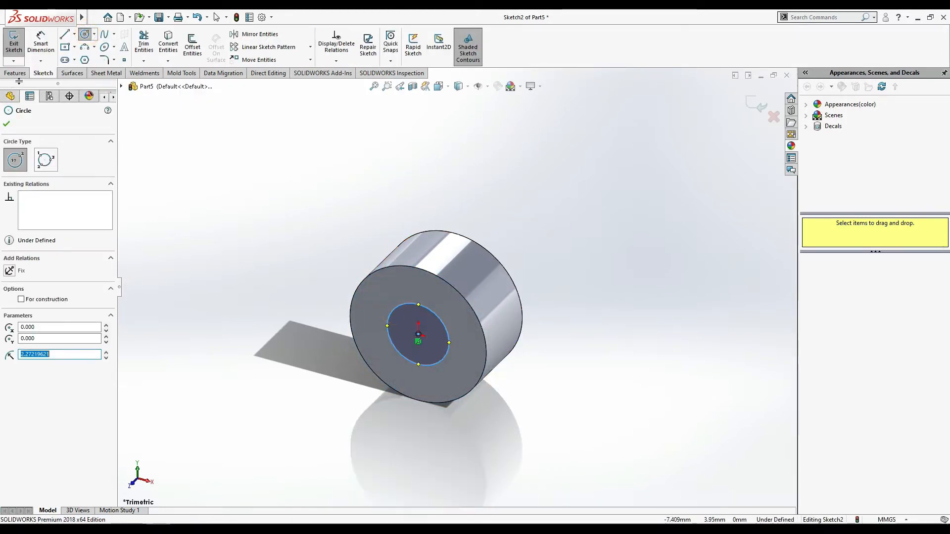
{"action": "key", "text": "Escape"}
- Dimension the new circle's diameter as 5 mm
{"action": "left_click", "coordinate": [450, 341]}
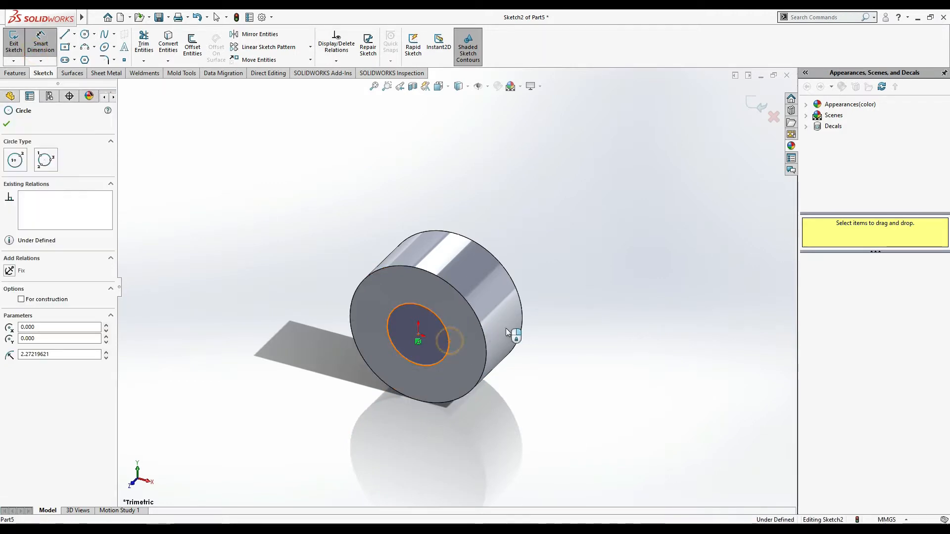
{"action": "left_click", "coordinate": [566, 351]}
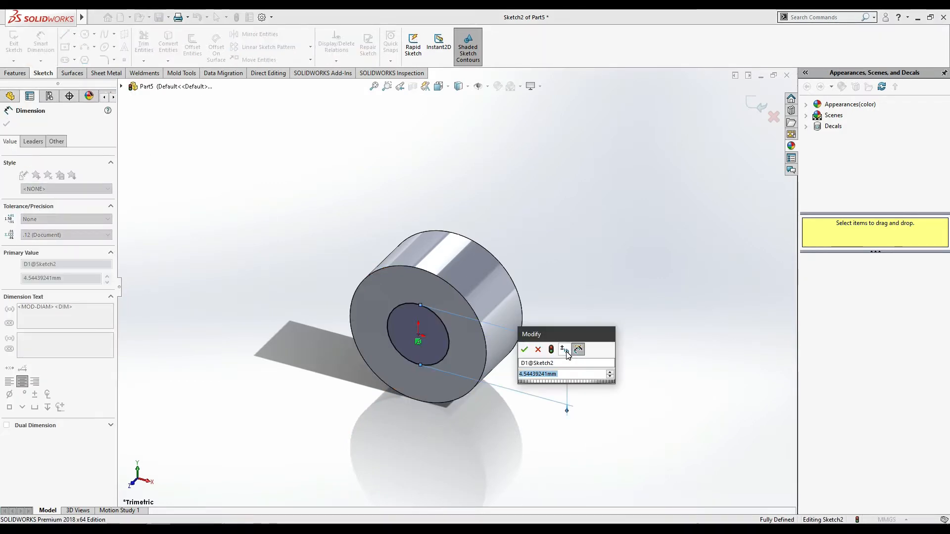
{"action": "type", "text": "5"}
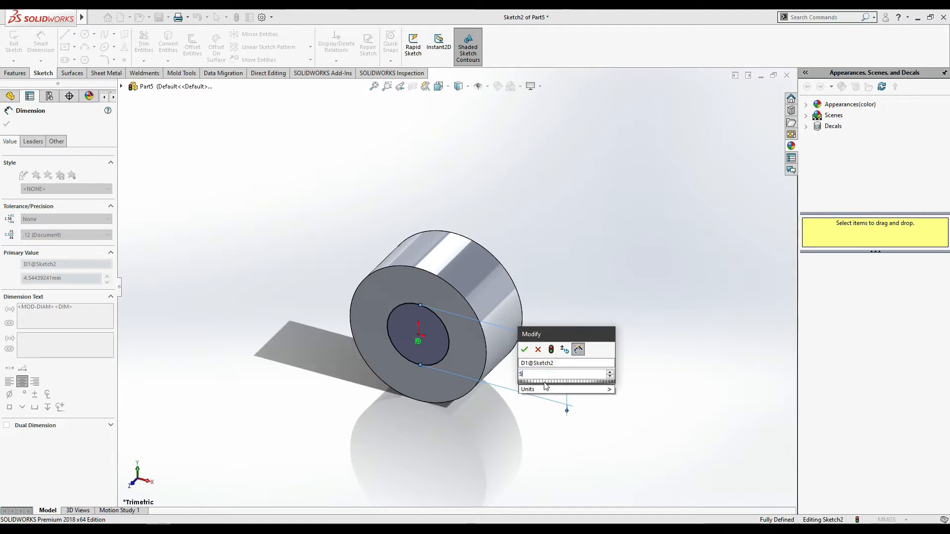
{"action": "key", "text": "Return"}
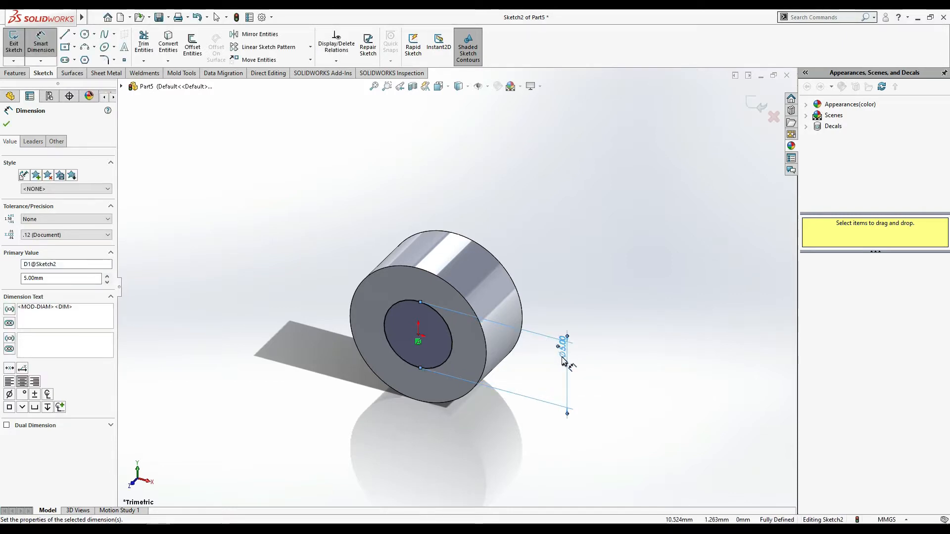
- Change the sketched circle's diameter dimension to 6 mm and finish dimensioning
{"action": "left_click", "coordinate": [561, 351]}
{"action": "left_click", "coordinate": [564, 352]}
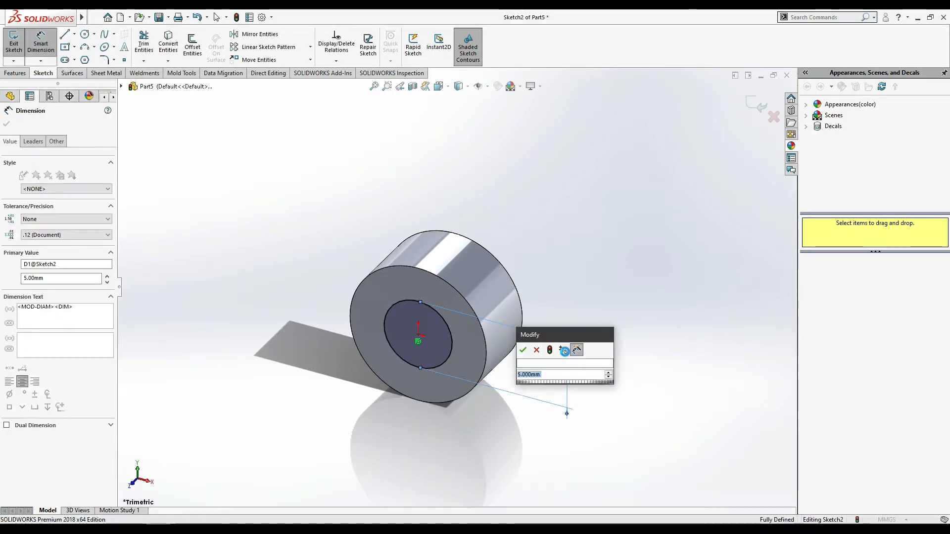
{"action": "type", "text": "6"}
{"action": "key", "text": "Return"}
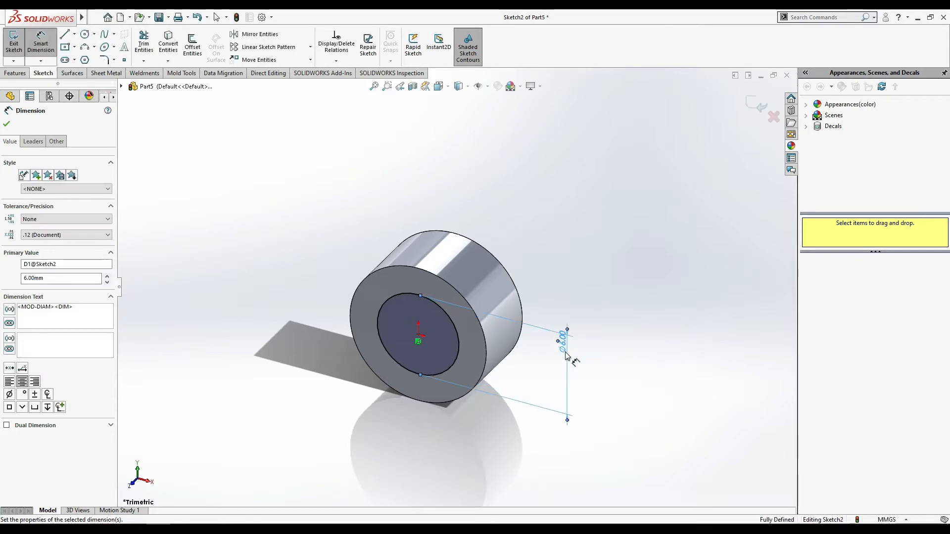
{"action": "left_click", "coordinate": [6, 124]}
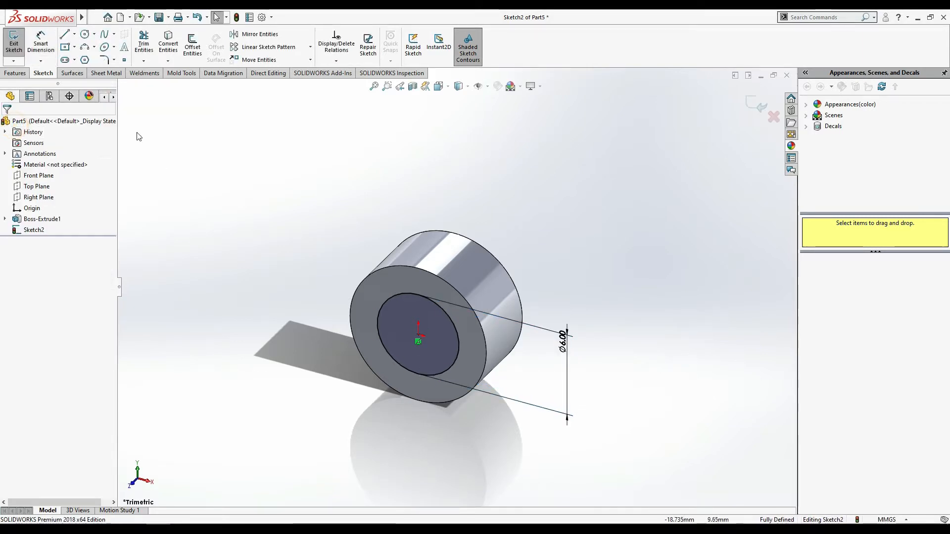
- Extrude the 6 mm circle as a blind boss 20 mm long, merged with the head, to form the bolt's shank
{"action": "left_click", "coordinate": [15, 73]}
{"action": "left_click", "coordinate": [18, 44]}
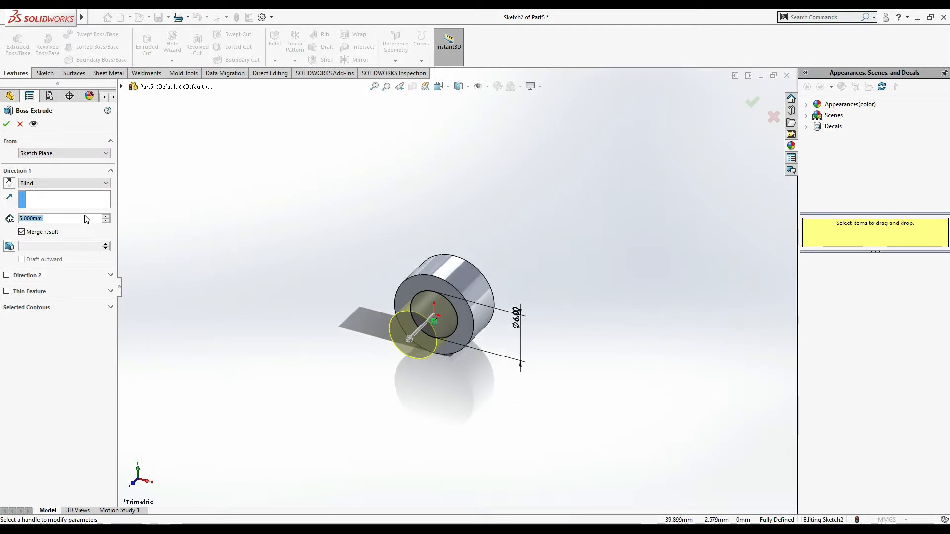
{"action": "type", "text": "15"}
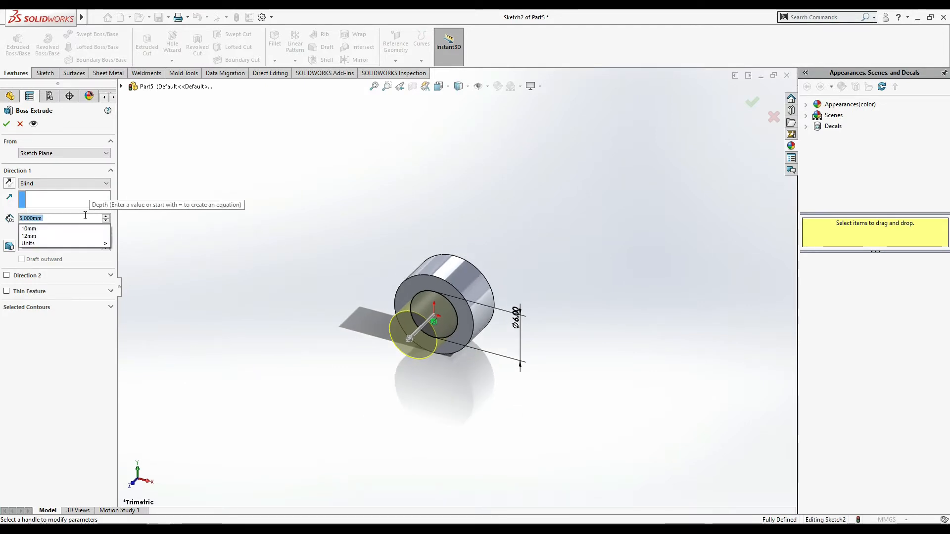
{"action": "key", "text": "Return"}
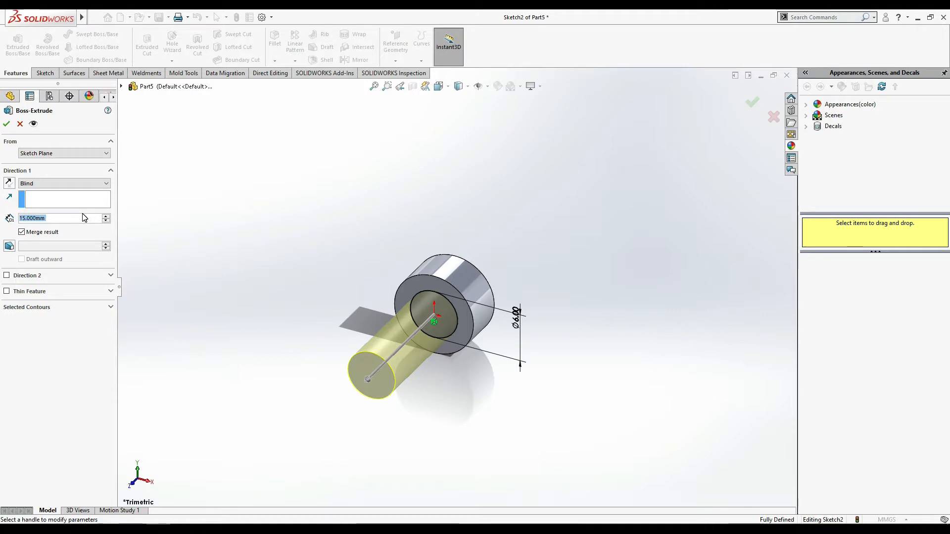
{"action": "type", "text": "20"}
{"action": "key", "text": "Return"}
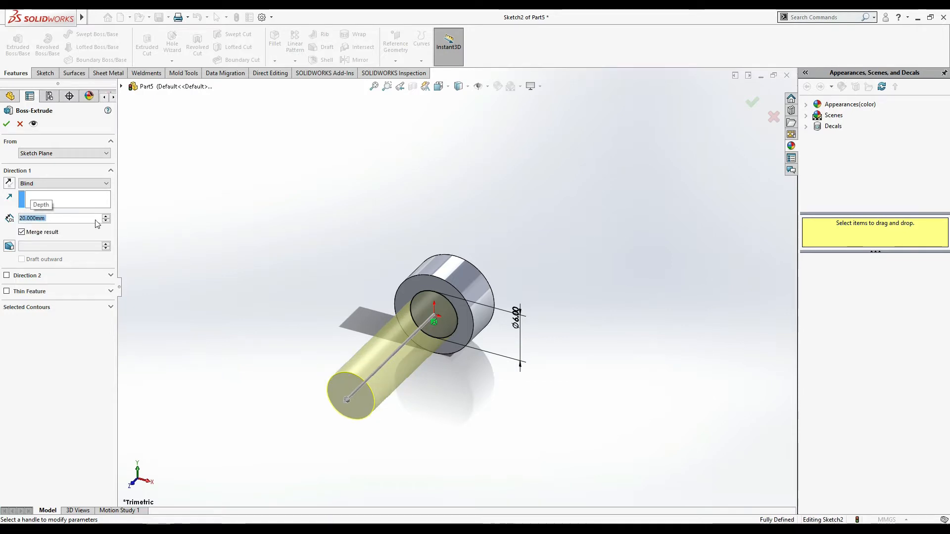
{"action": "left_click", "coordinate": [6, 125]}
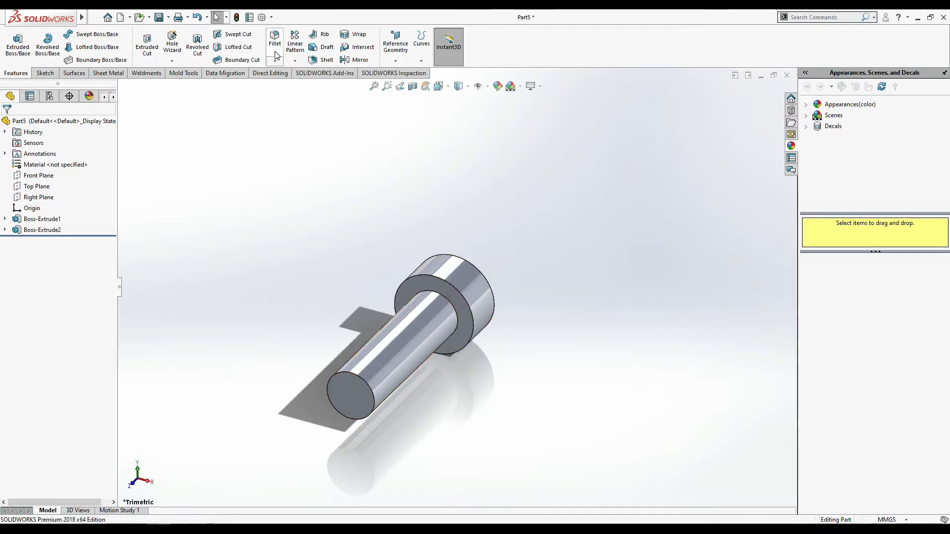
- Start a Thread feature and locate it on the circular edge where the shank meets the head
{"action": "left_click", "coordinate": [179, 59]}
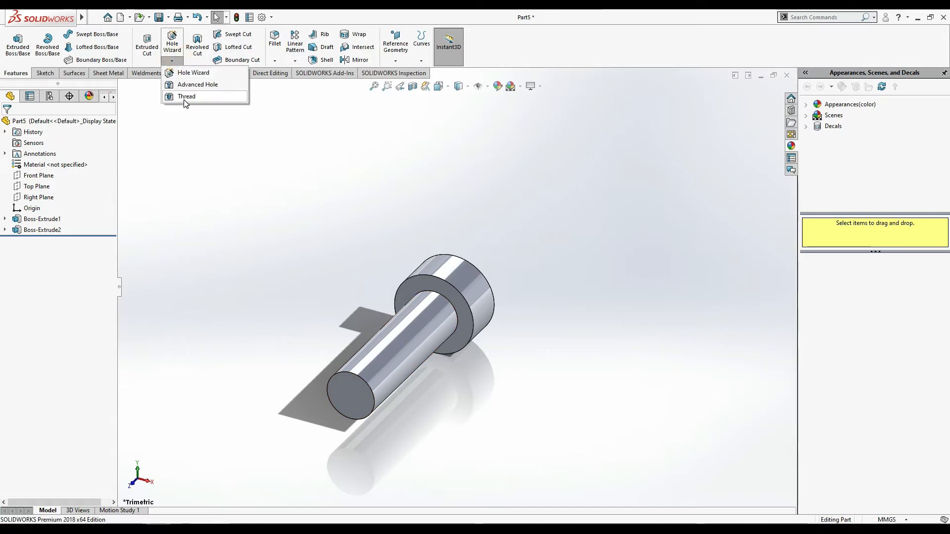
{"action": "left_click", "coordinate": [186, 98]}
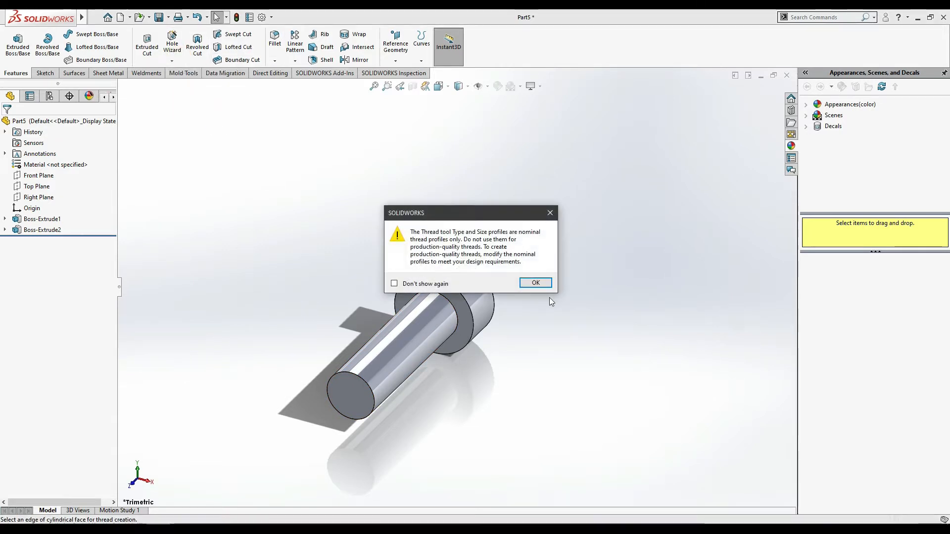
{"action": "left_click", "coordinate": [541, 283]}
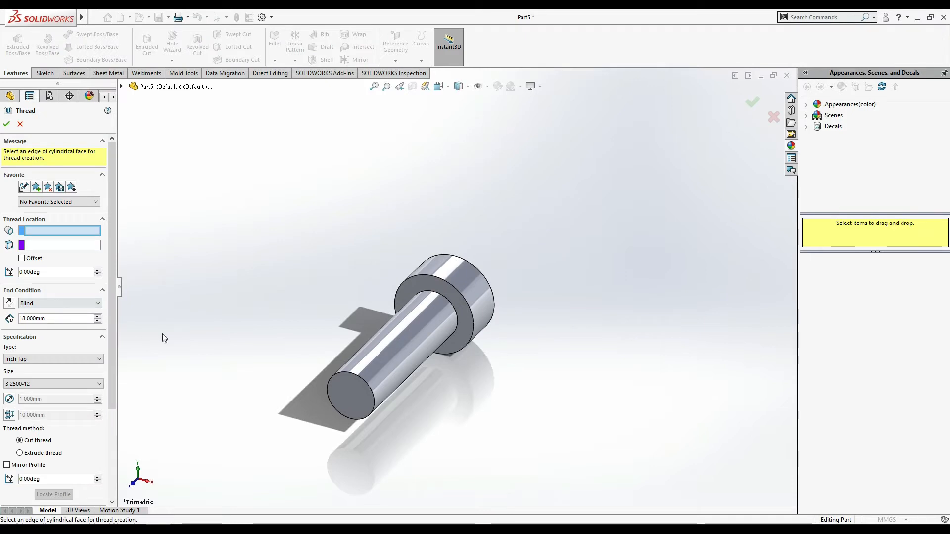
{"action": "left_click", "coordinate": [450, 304]}
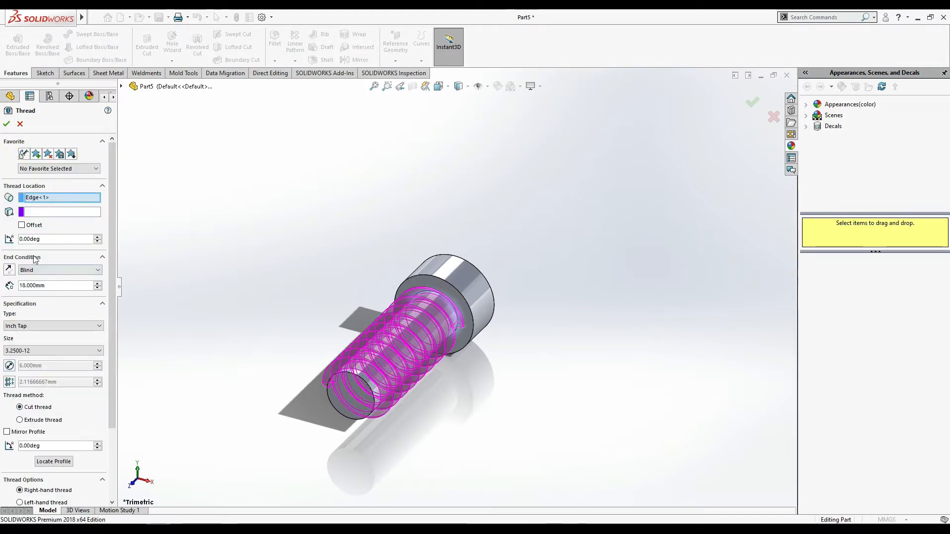
- Try a blind thread depth of 16 mm and check its preview along the shank
{"action": "double_click", "coordinate": [67, 286]}
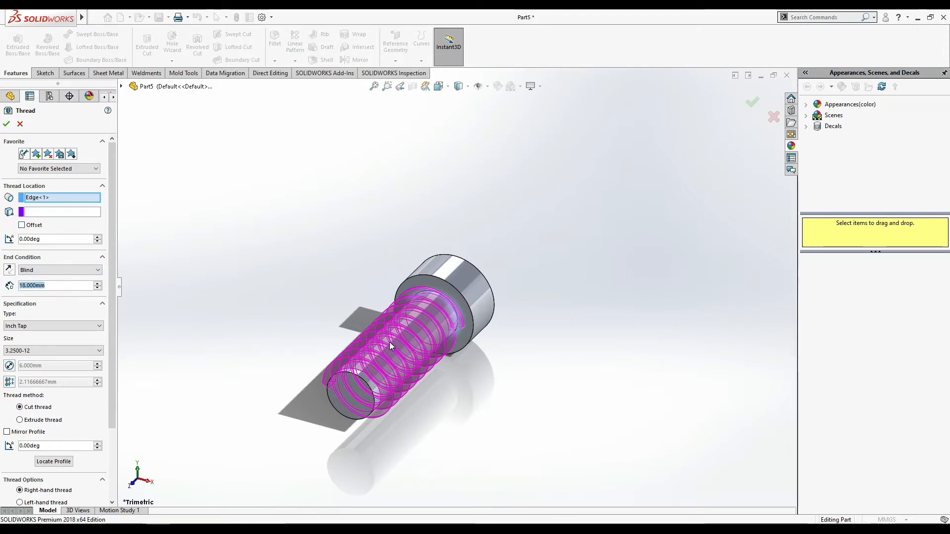
{"action": "type", "text": "16"}
{"action": "key", "text": "Return"}
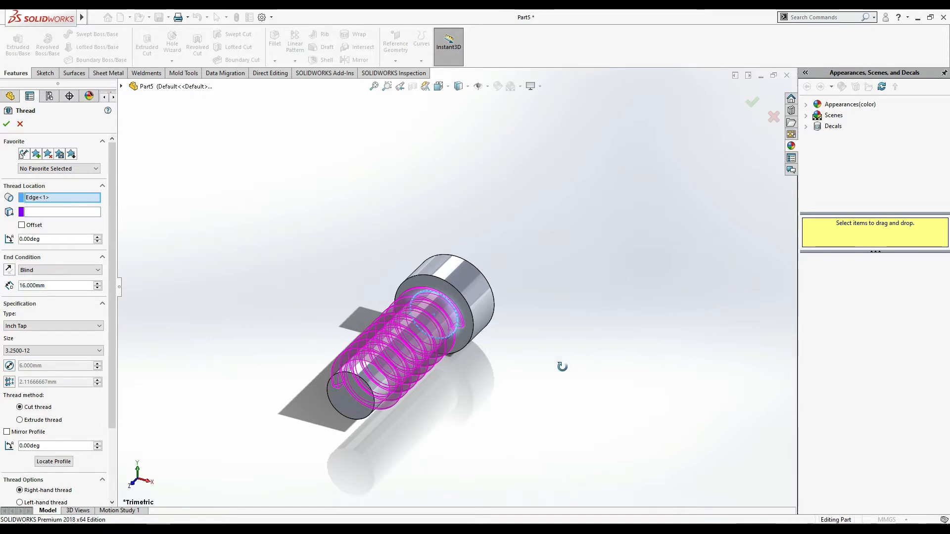
{"action": "middle_click_drag", "start_coordinate": [562, 367], "coordinate": [510, 436]}
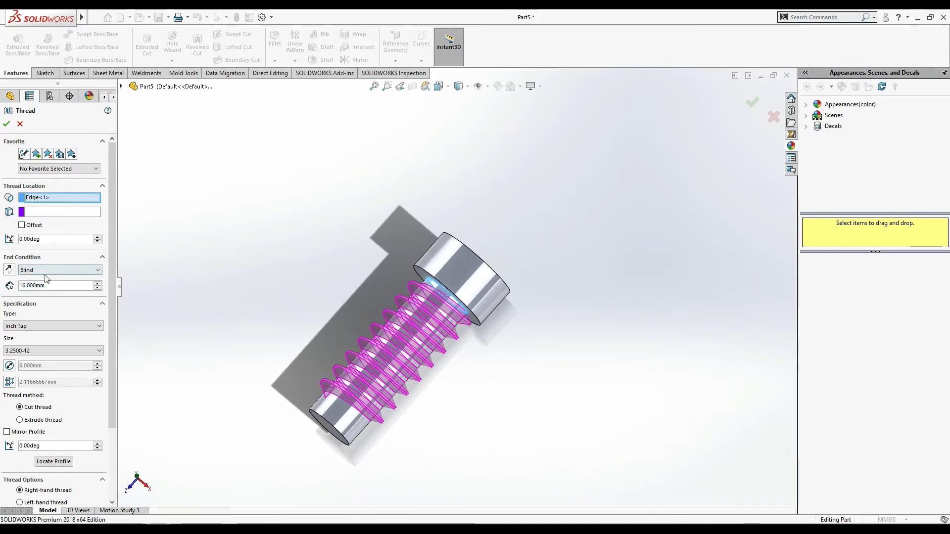
- Set the blind thread depth to 18 mm and check how far it runs along the shank
{"action": "type", "text": "18"}
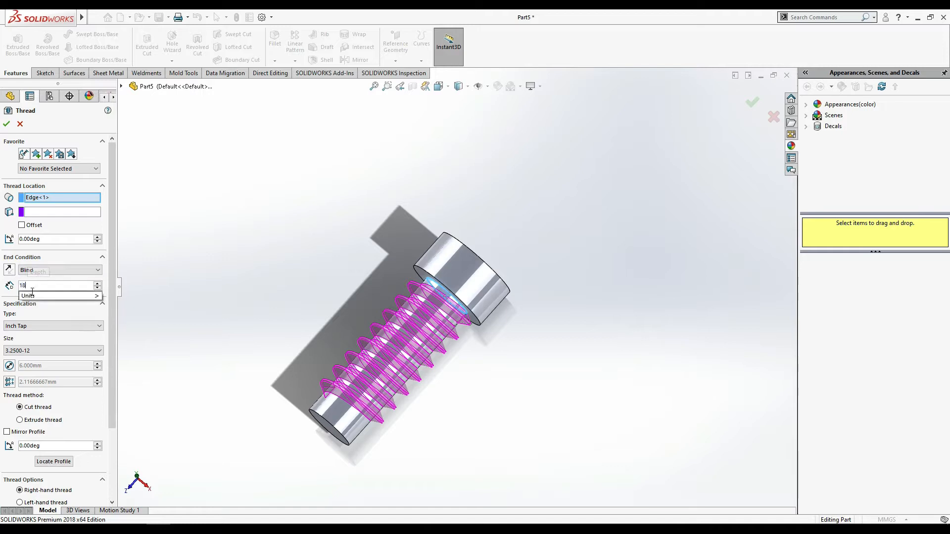
{"action": "key", "text": "Return"}
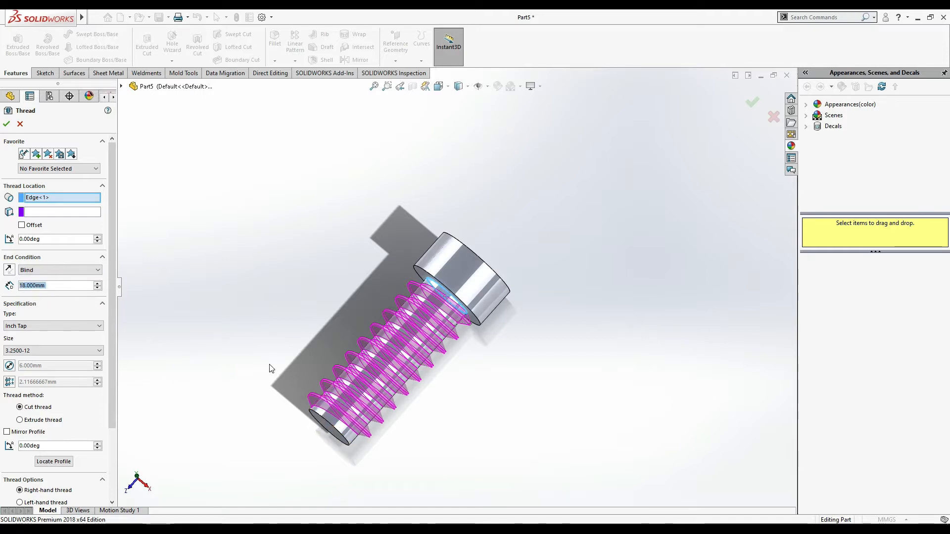
{"action": "middle_click_drag", "start_coordinate": [272, 368], "coordinate": [381, 409]}
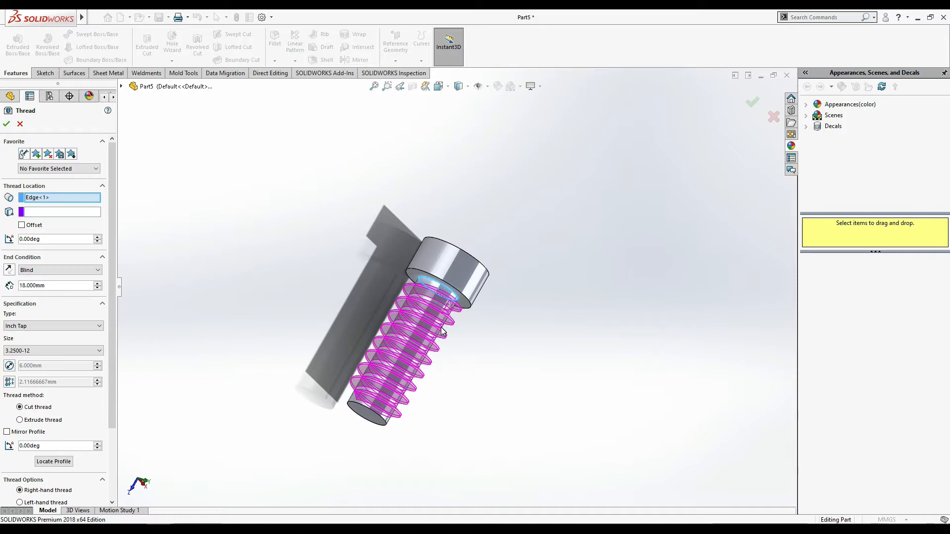
- Try the Inch Tap thread sizes 2.7500-12 and 1.7500-12 on the shank
{"action": "left_click", "coordinate": [43, 351]}
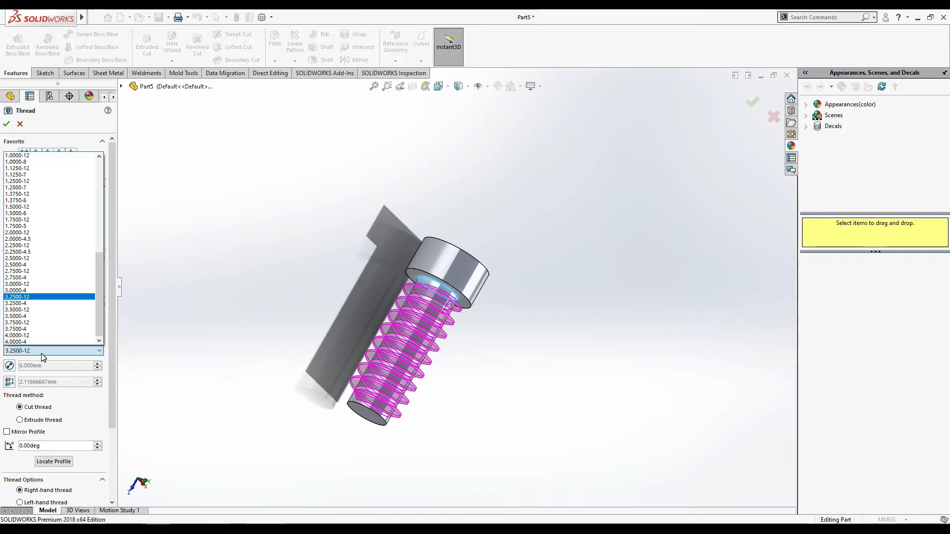
{"action": "left_click", "coordinate": [37, 272]}
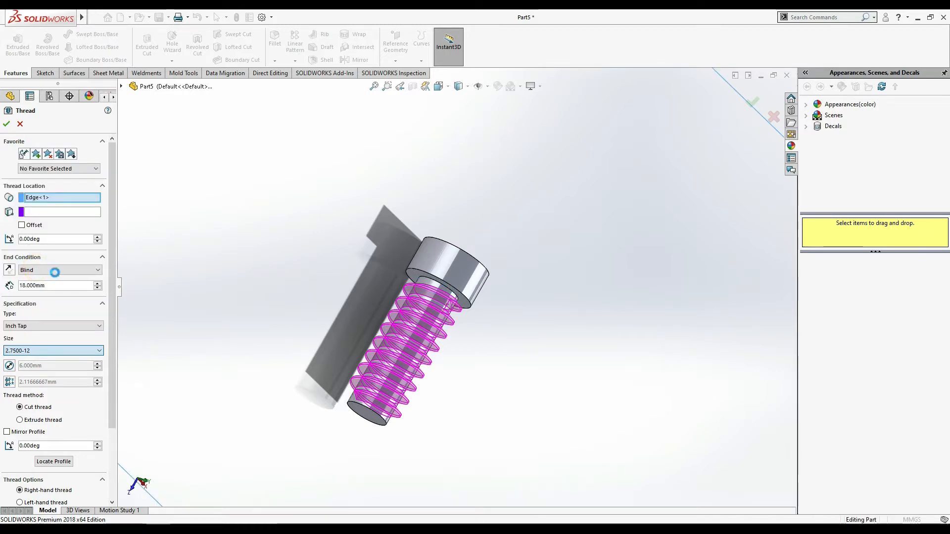
{"action": "scroll", "coordinate": [201, 299], "scroll_direction": "up", "scroll_amount": 2}
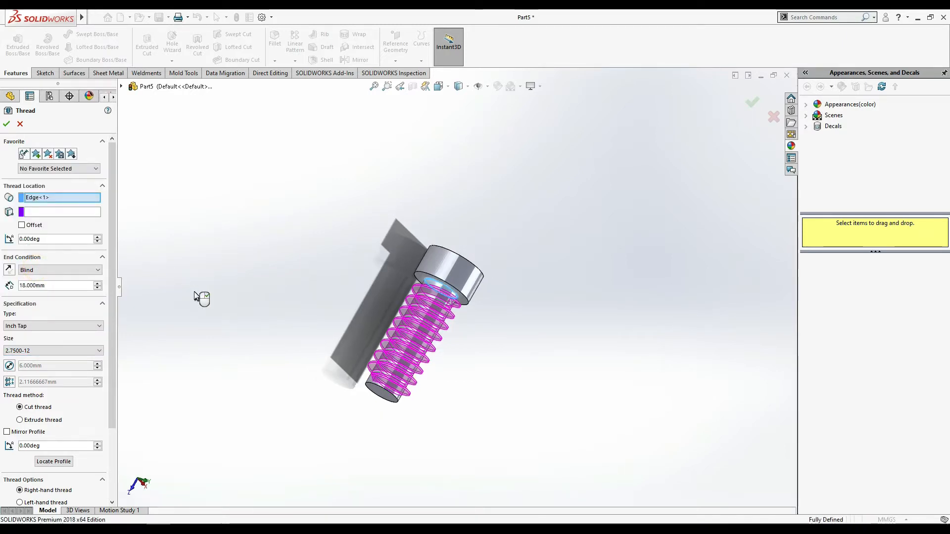
{"action": "scroll", "coordinate": [218, 327], "scroll_direction": "down", "scroll_amount": 4}
{"action": "middle_click_drag", "start_coordinate": [582, 387], "coordinate": [569, 475]}
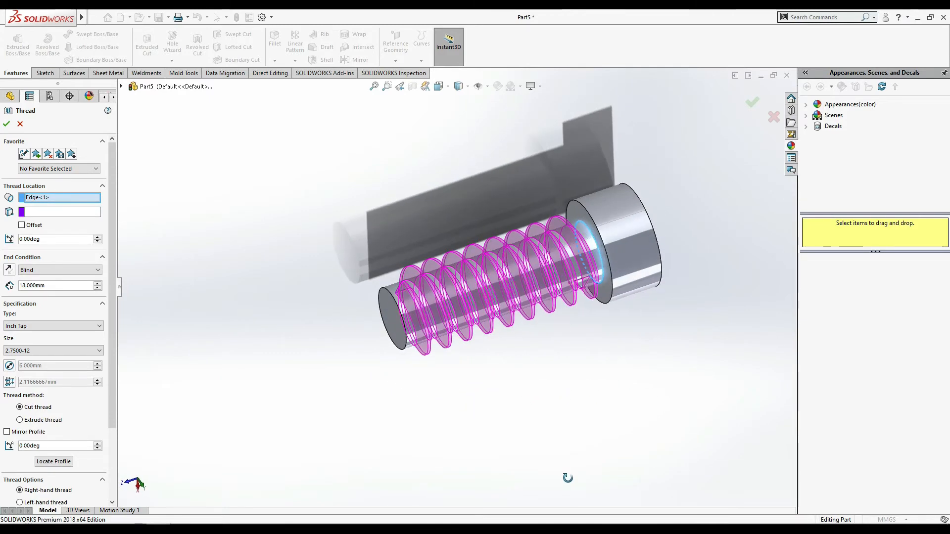
{"action": "left_click", "coordinate": [36, 351]}
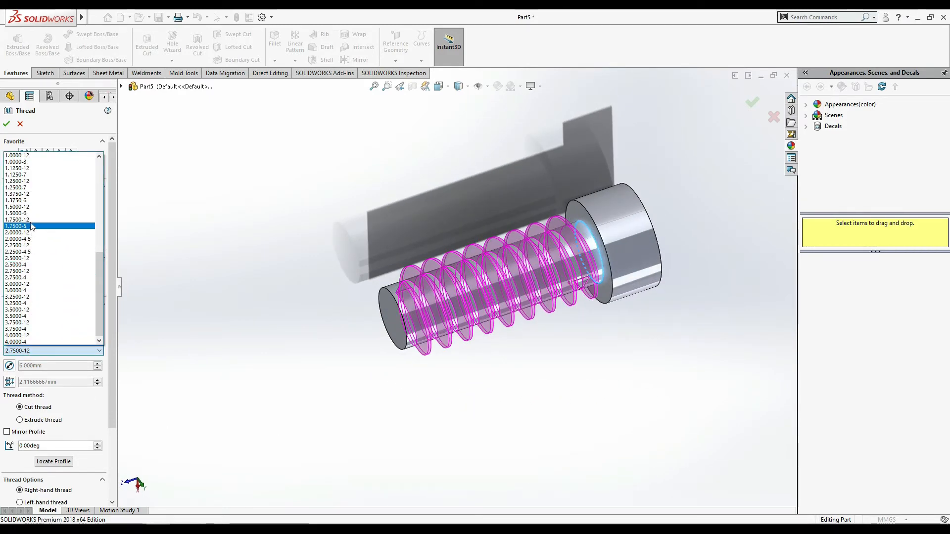
{"action": "left_click", "coordinate": [31, 220]}
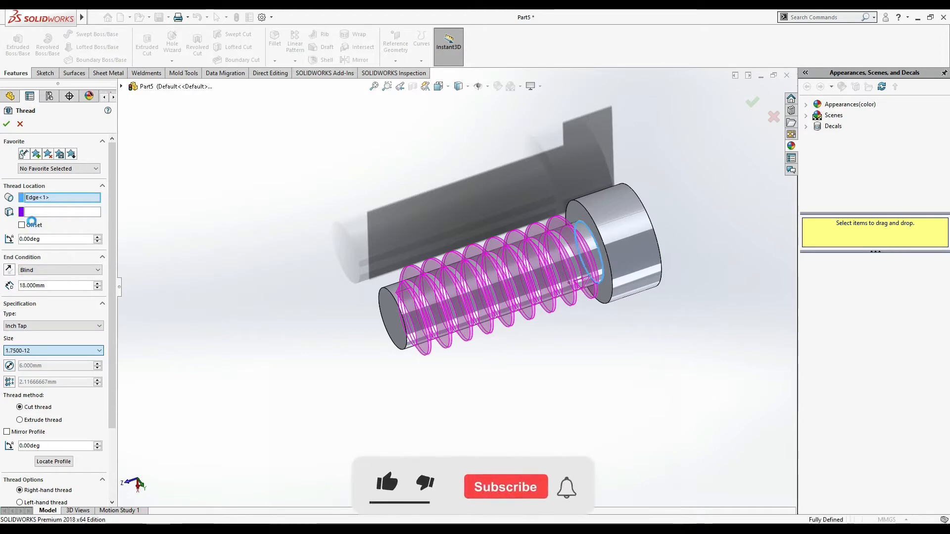
- Set the Inch Tap thread size to 2.2500-12
{"action": "left_click", "coordinate": [54, 351]}
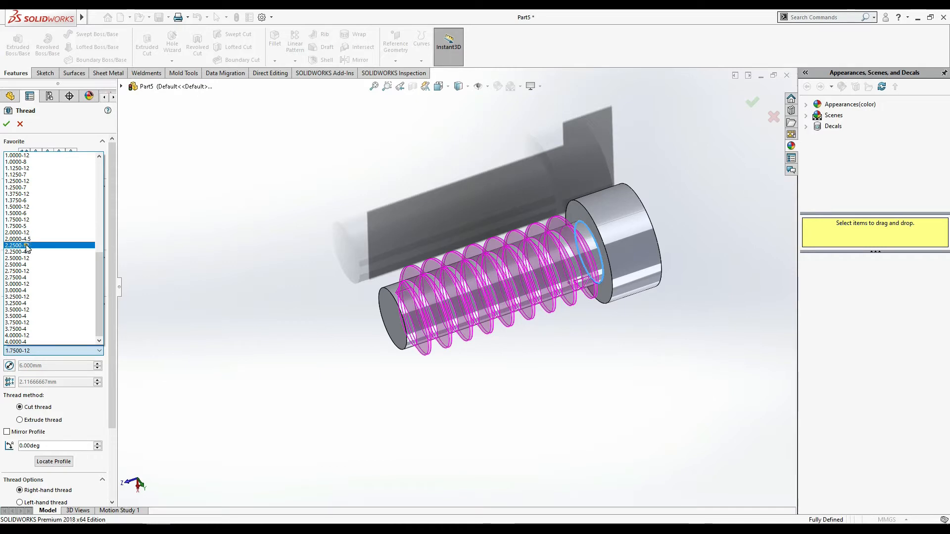
{"action": "left_click", "coordinate": [26, 246]}
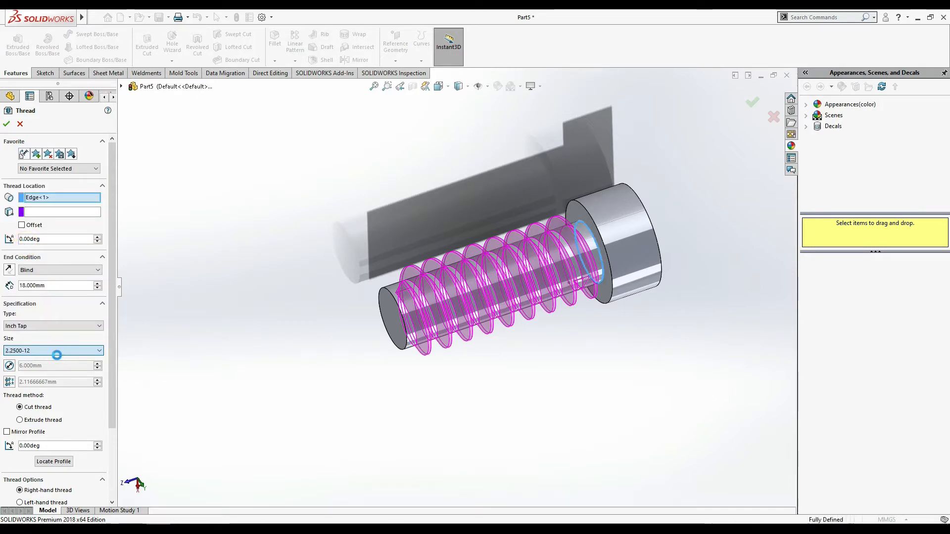
- Set the Inch Tap thread size to 2.7500-12, switch the method to Extrude thread, and create the thread on the shank
{"action": "left_click", "coordinate": [57, 351]}
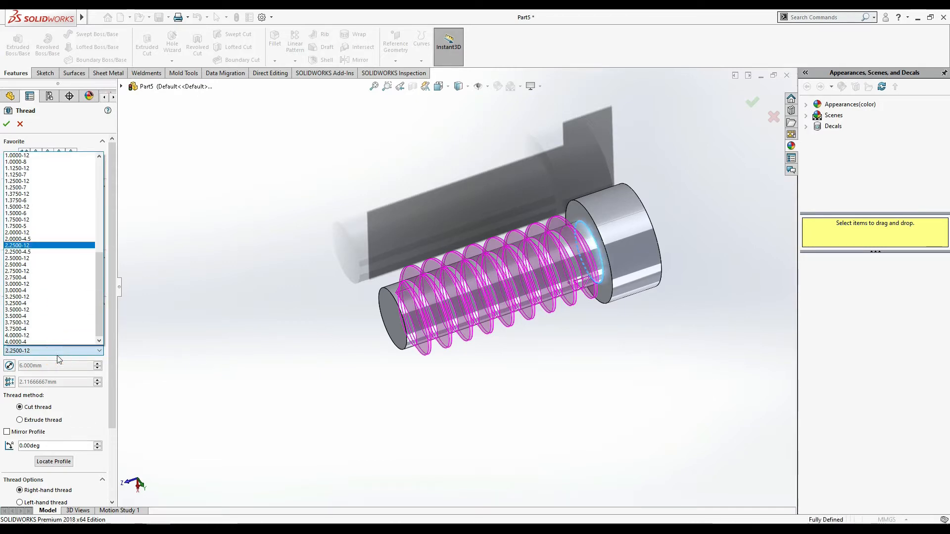
{"action": "left_click", "coordinate": [34, 271]}
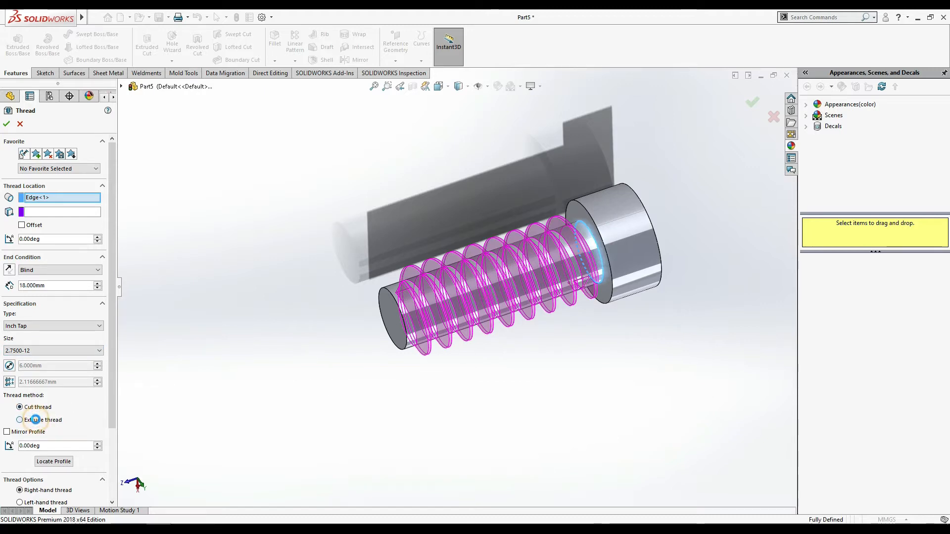
{"action": "left_click", "coordinate": [35, 419]}
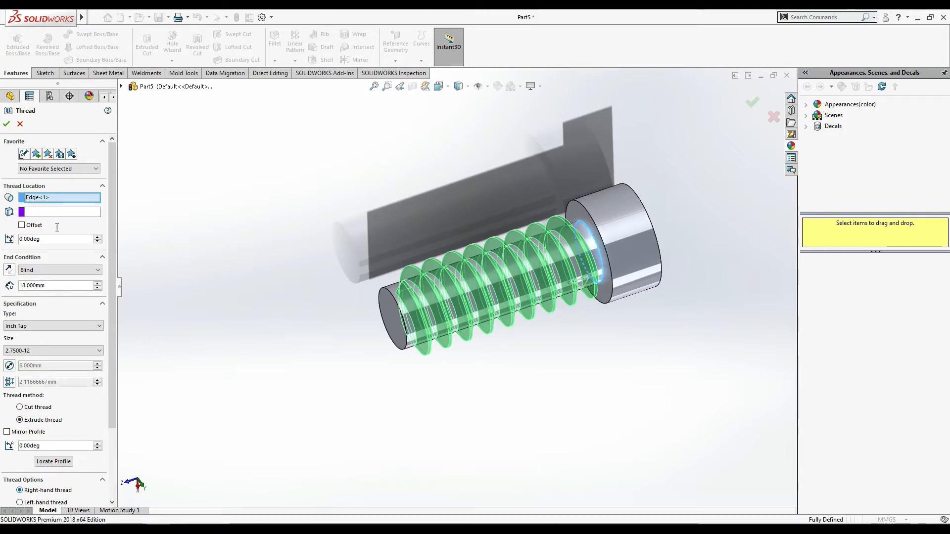
{"action": "left_click", "coordinate": [7, 123]}
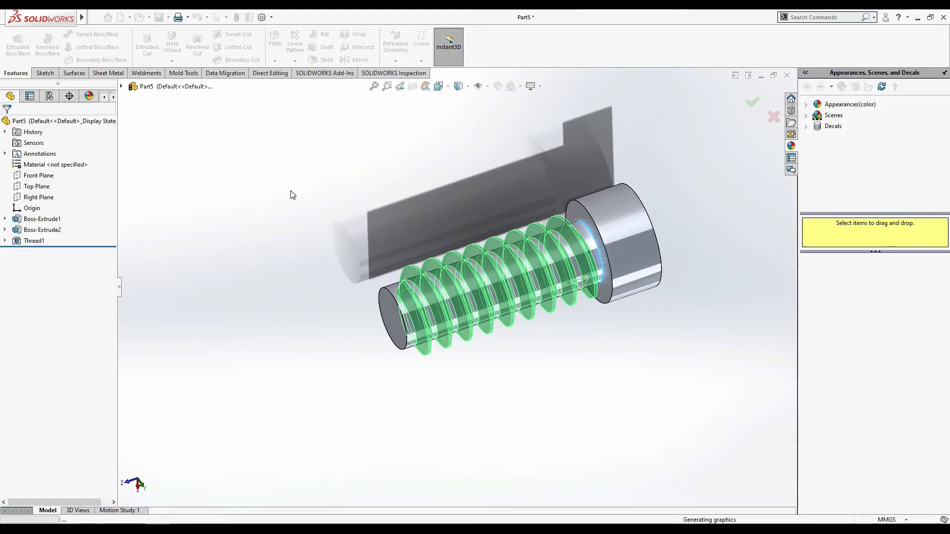
{"action": "middle_click_drag", "start_coordinate": [294, 192], "coordinate": [312, 299]}
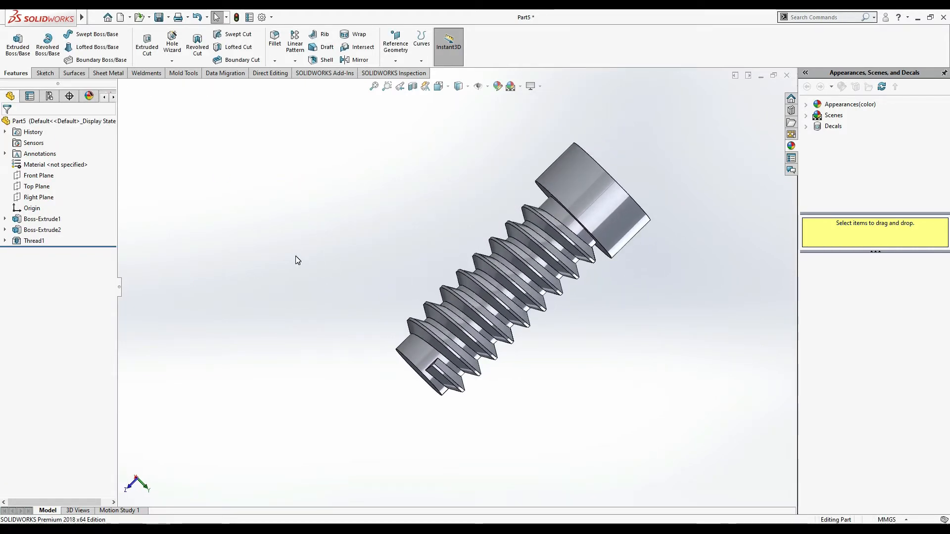
- Start saving the bolt part and choose the Desktop as the save location
{"action": "key", "text": "ctrl+s"}
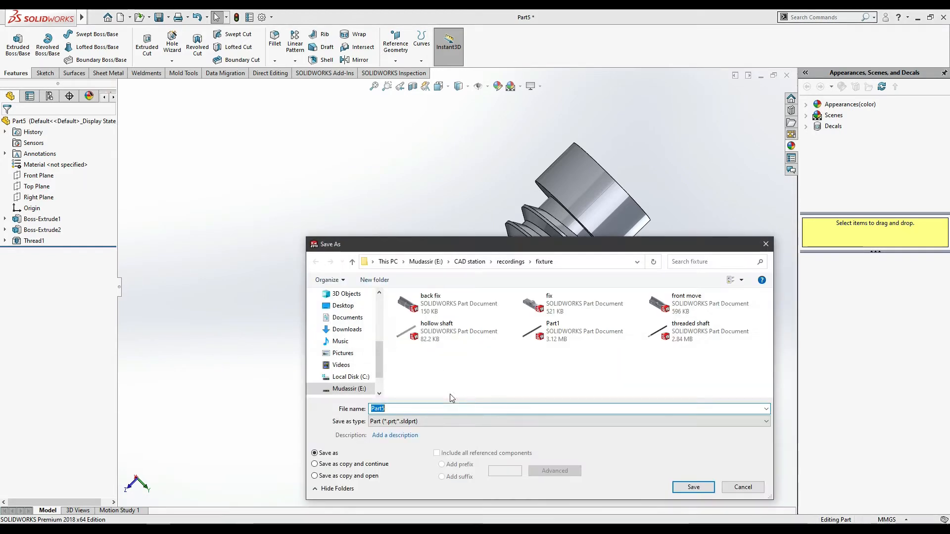
{"action": "left_click", "coordinate": [388, 262]}
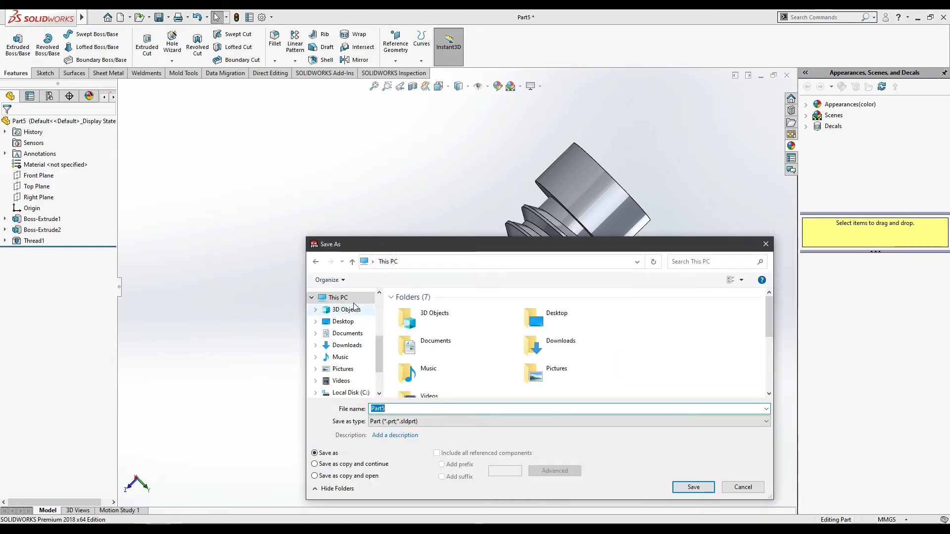
{"action": "left_click", "coordinate": [347, 334]}
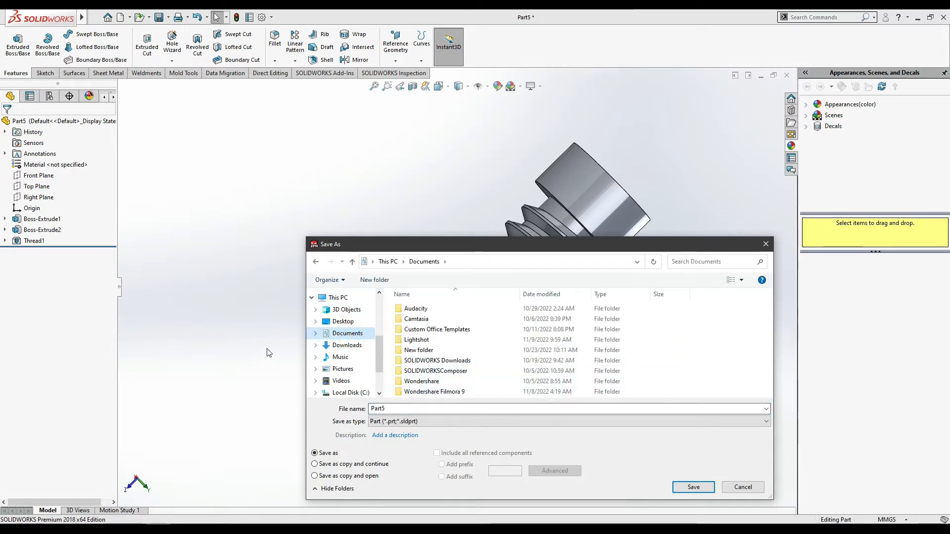
{"action": "scroll", "coordinate": [346, 376], "scroll_direction": "down", "scroll_amount": 2}
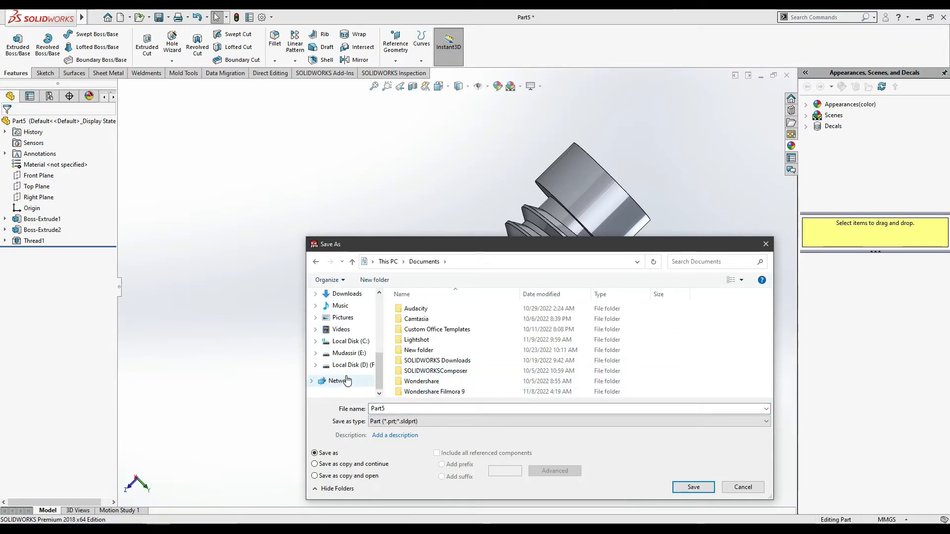
{"action": "scroll", "coordinate": [353, 336], "scroll_direction": "up", "scroll_amount": 3}
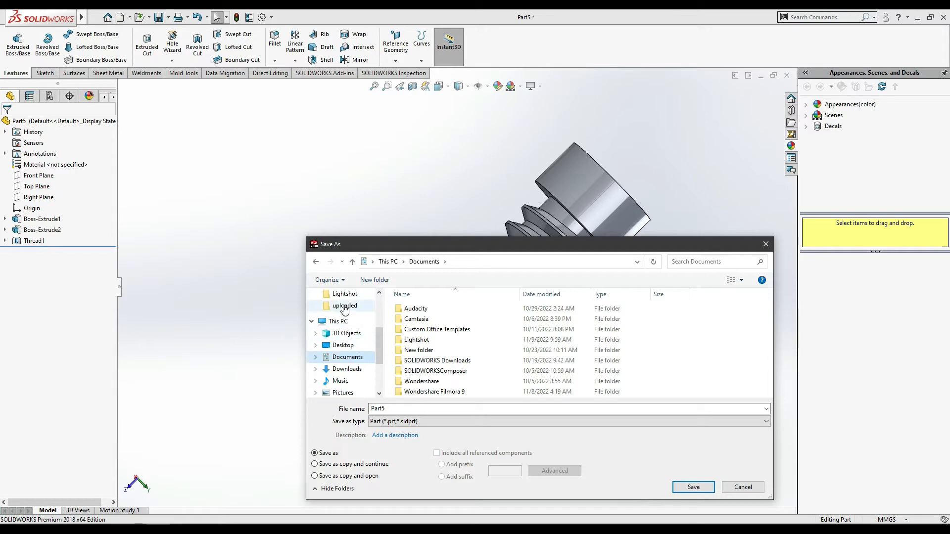
{"action": "left_click", "coordinate": [348, 349]}
- Create a folder named "mate thread" on the Desktop and open it as the save location
{"action": "right_click", "coordinate": [607, 379]}
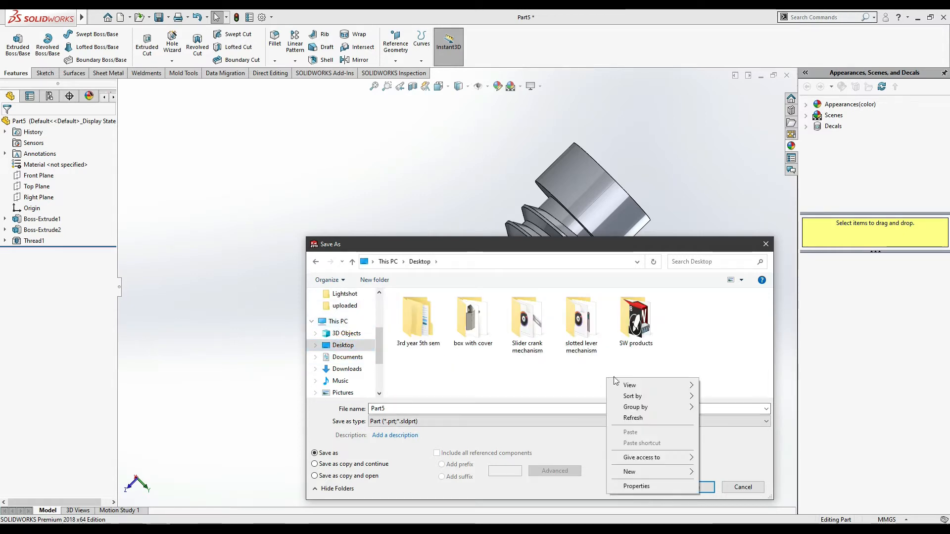
{"action": "mouse_move", "coordinate": [643, 471]}
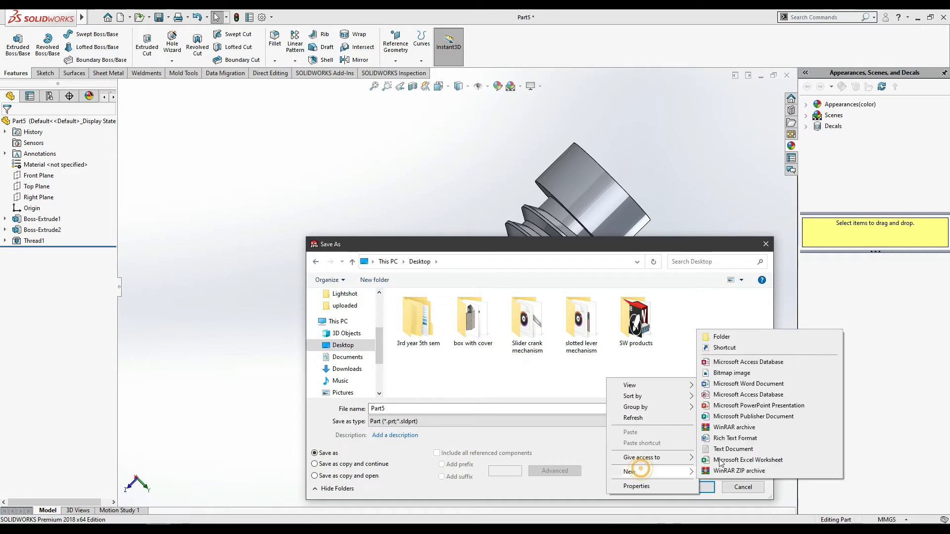
{"action": "left_click", "coordinate": [722, 337]}
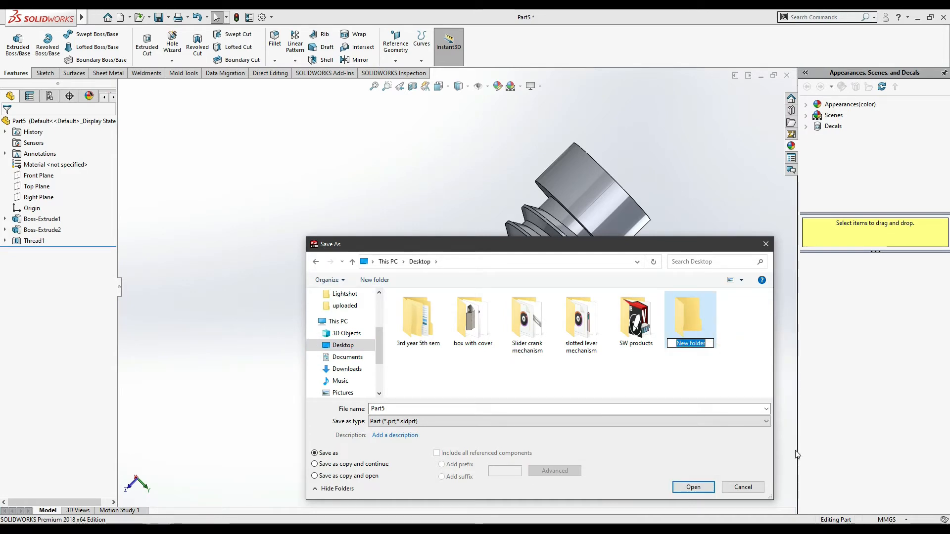
{"action": "type", "text": "mate"}
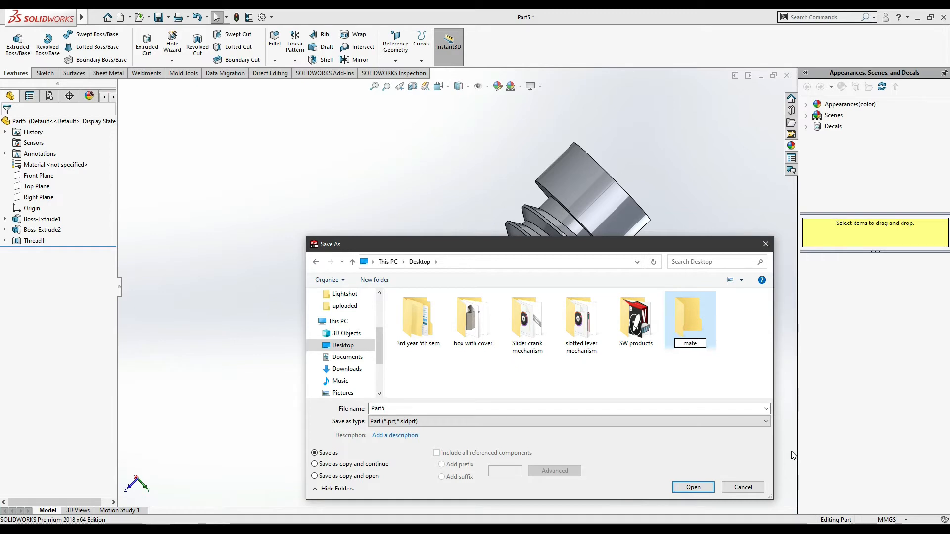
{"action": "type", "text": " thread"}
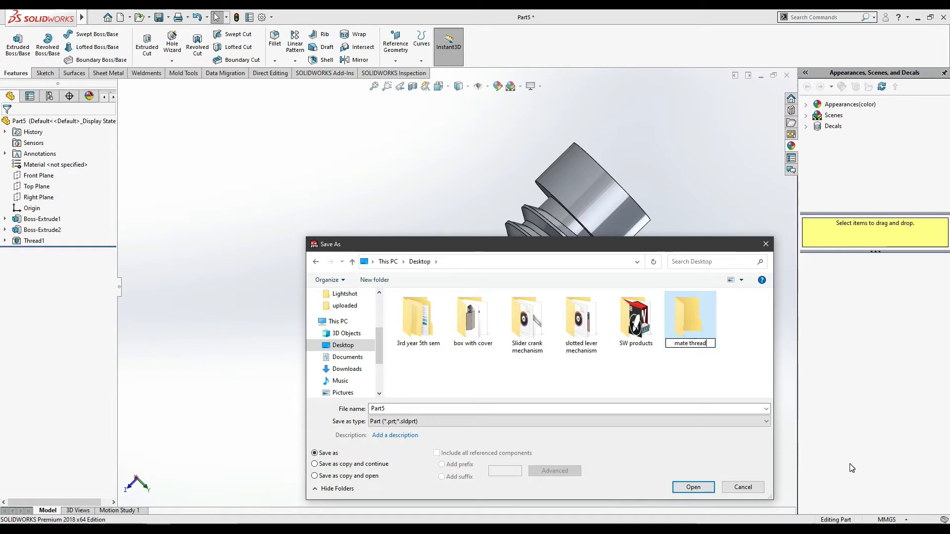
{"action": "key", "text": "Return"}
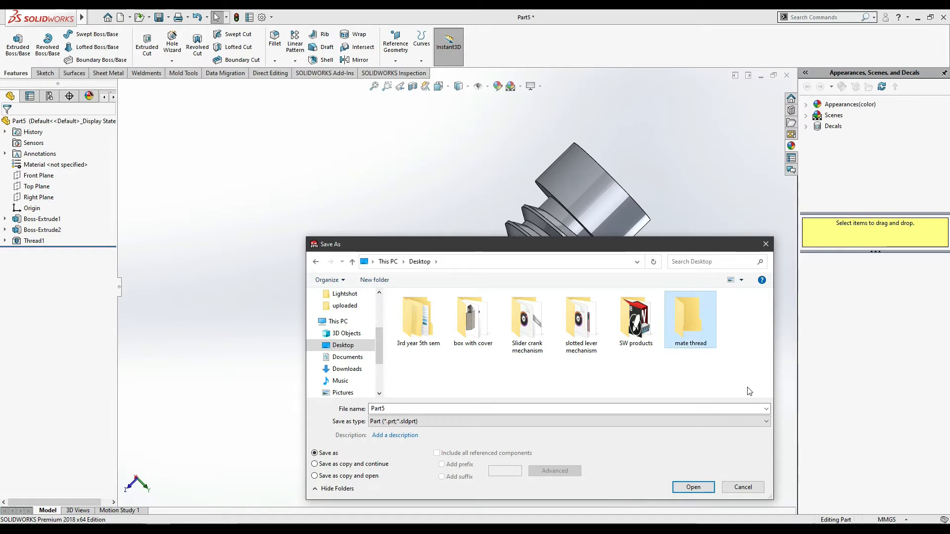
{"action": "double_click", "coordinate": [710, 345]}
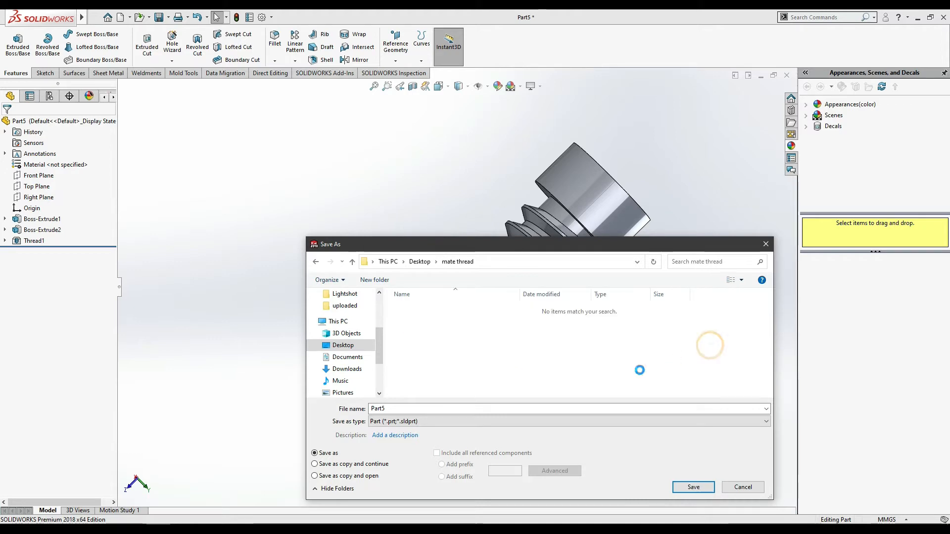
- Save the part as "bolt" with a rebuild and close the document
{"action": "double_click", "coordinate": [430, 408]}
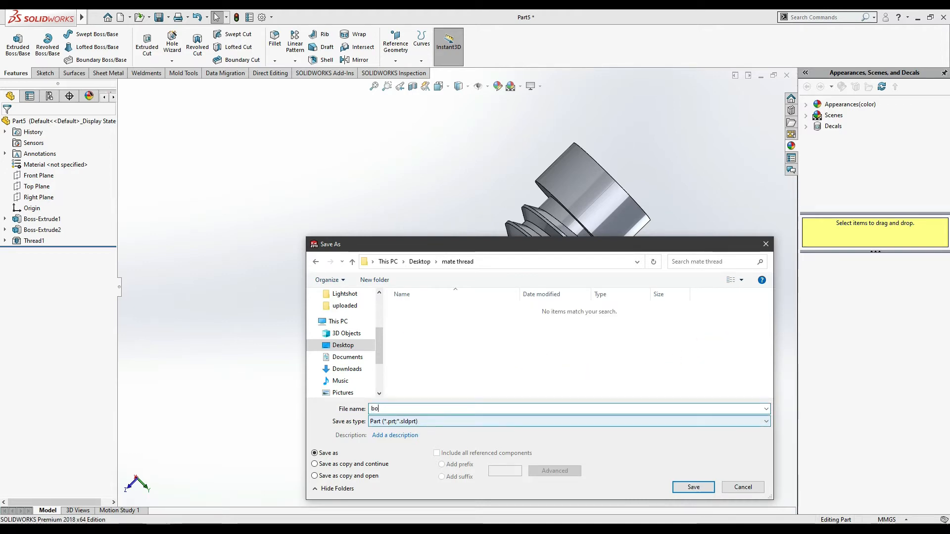
{"action": "key", "text": "Return"}
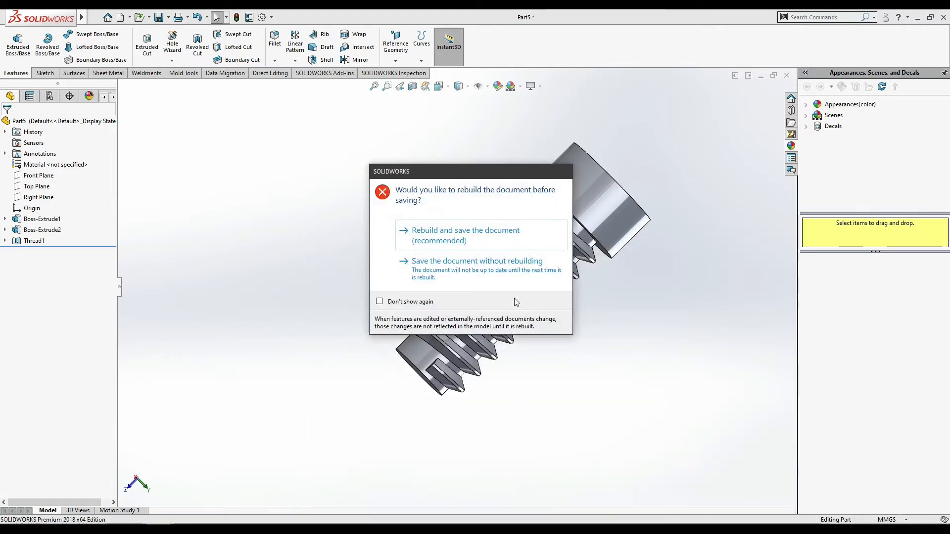
{"action": "left_click", "coordinate": [457, 238]}
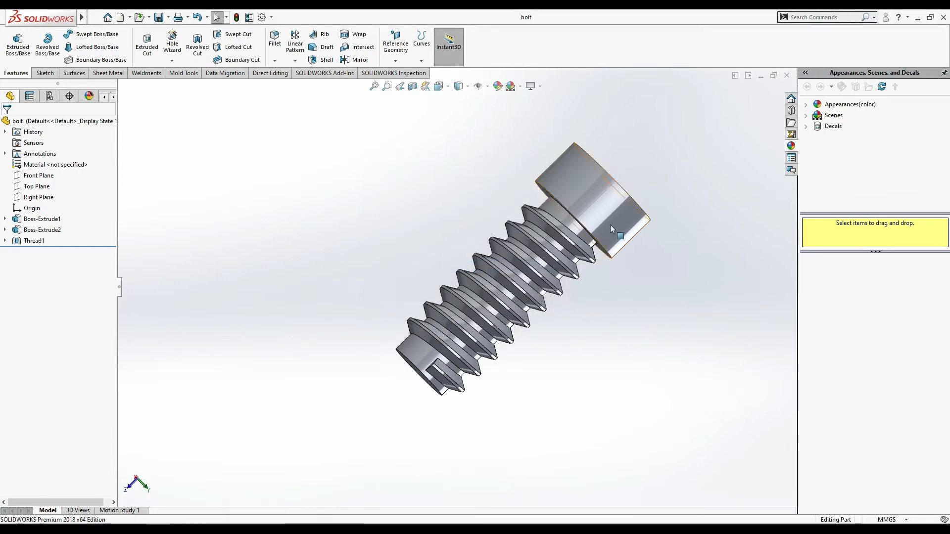
{"action": "left_click", "coordinate": [786, 75]}
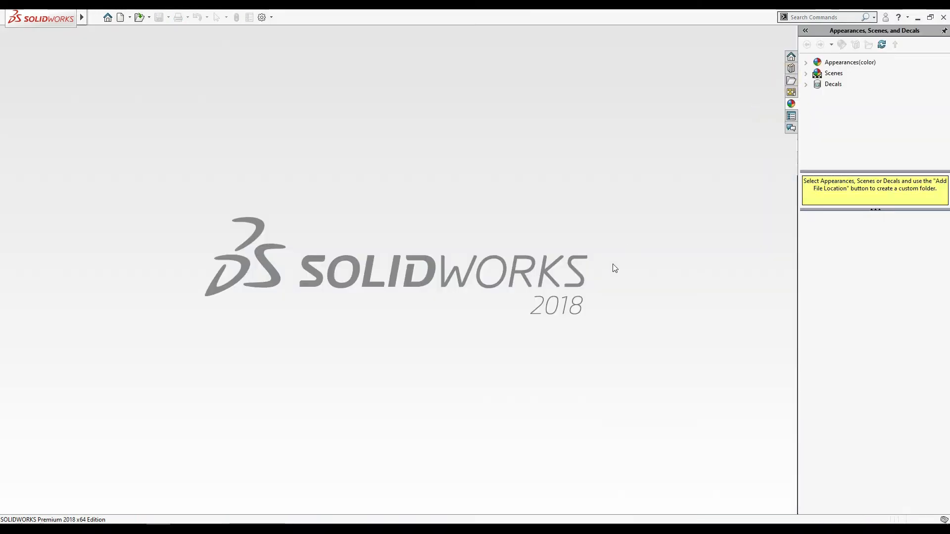
- Create a new part document and start a sketch on the Front Plane
{"action": "left_click", "coordinate": [120, 18]}
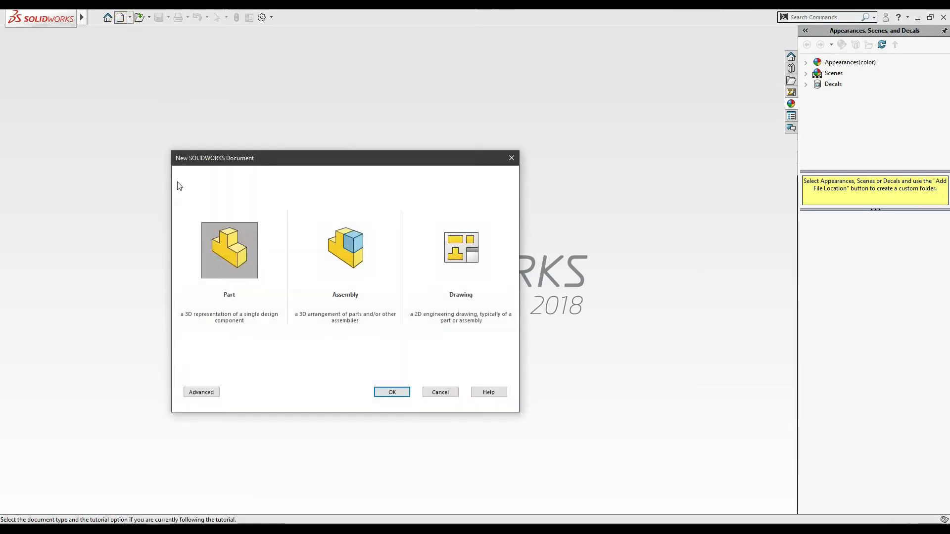
{"action": "double_click", "coordinate": [246, 261]}
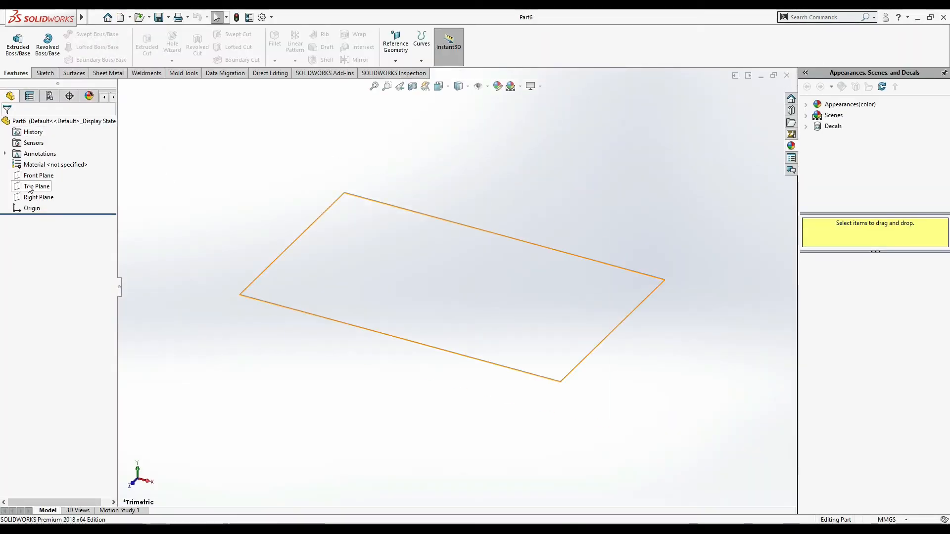
{"action": "left_click", "coordinate": [44, 179]}
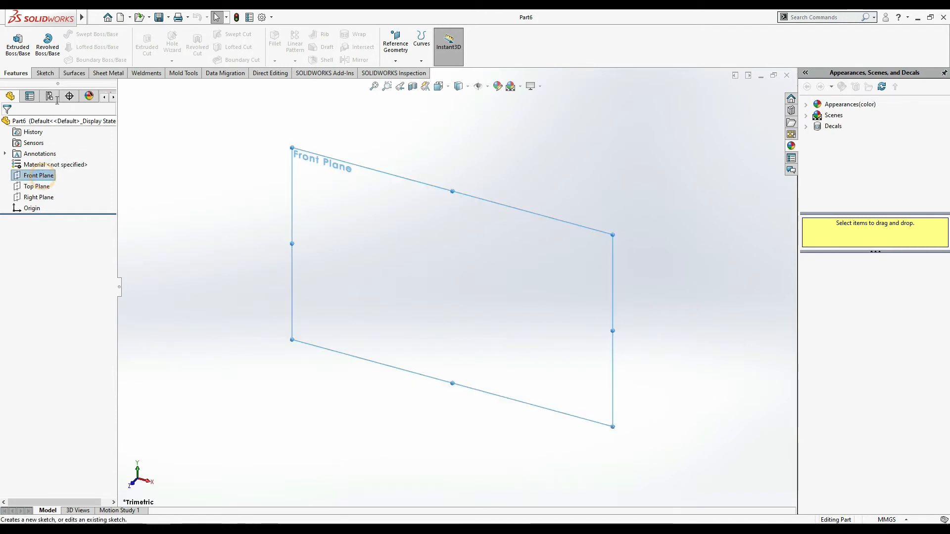
{"action": "left_click", "coordinate": [43, 73]}
{"action": "left_click", "coordinate": [14, 44]}
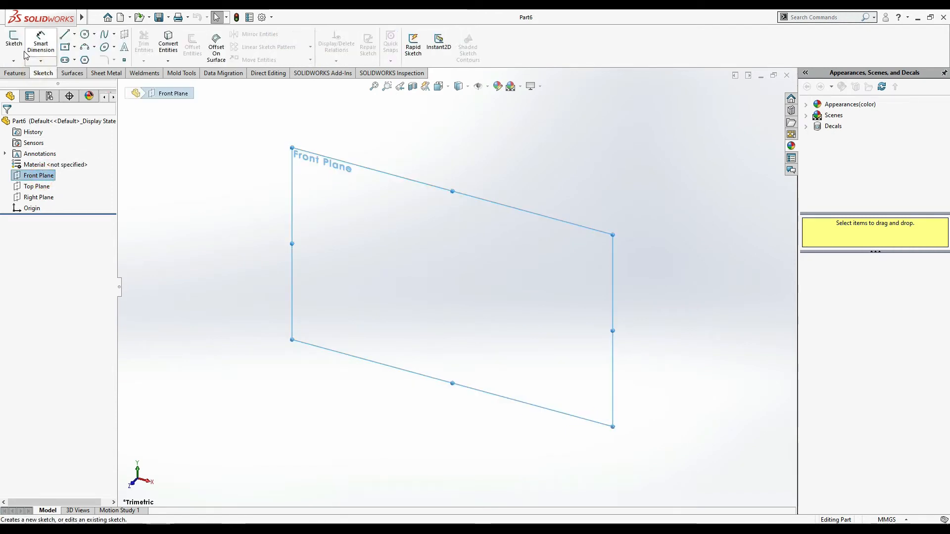
- Sketch two concentric circles centred on the origin, with radii of about 17 mm and 33 mm
{"action": "left_click", "coordinate": [85, 33]}
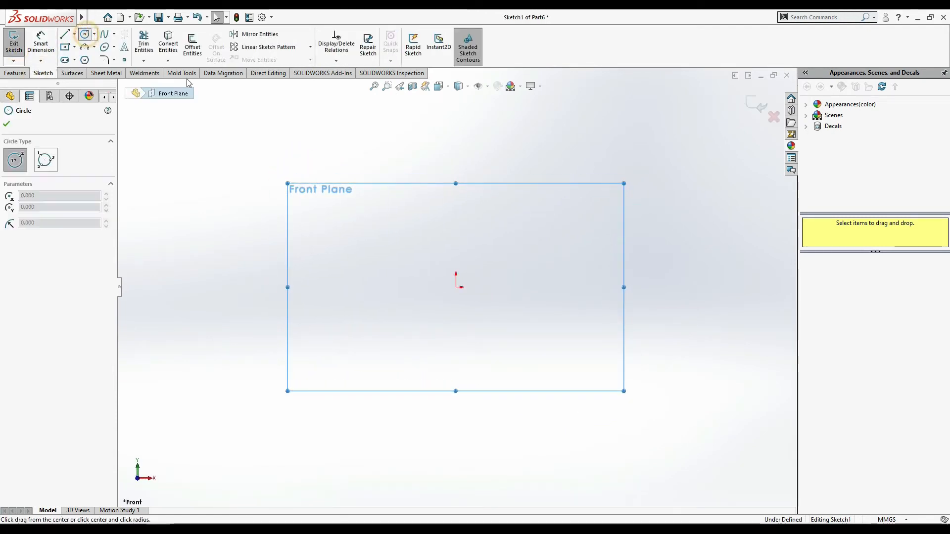
{"action": "left_click", "coordinate": [456, 287]}
{"action": "left_click", "coordinate": [439, 257]}
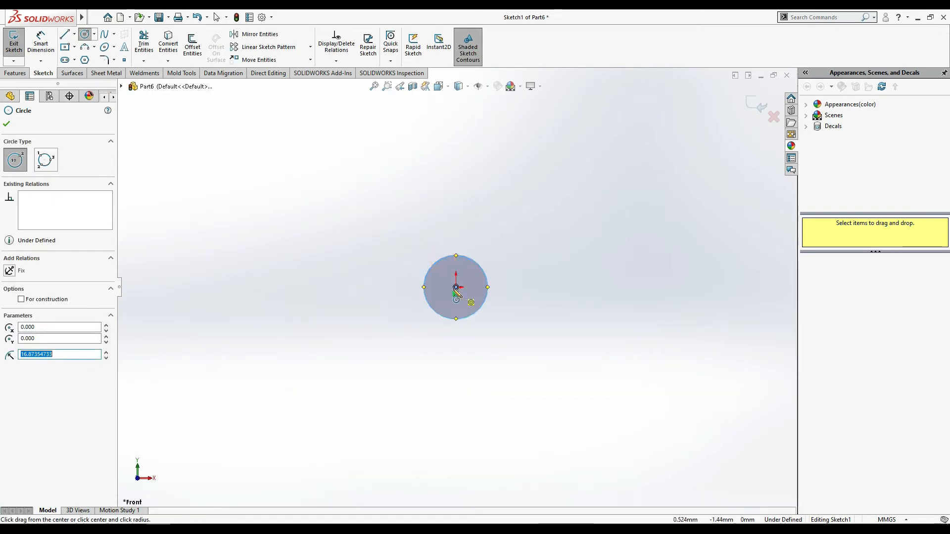
{"action": "left_click", "coordinate": [456, 288]}
{"action": "left_click", "coordinate": [417, 238]}
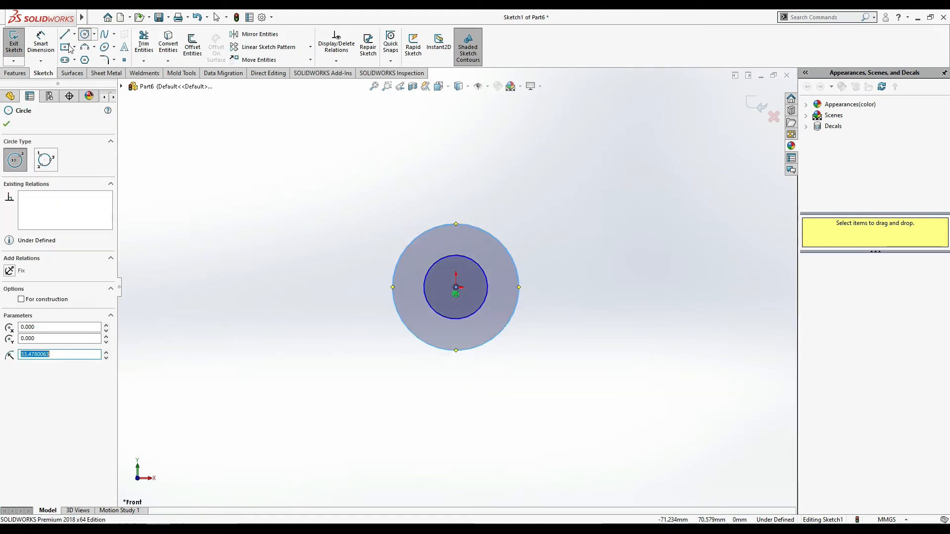
- Dimension the outer circle's diameter as 10 mm
{"action": "left_click", "coordinate": [40, 43]}
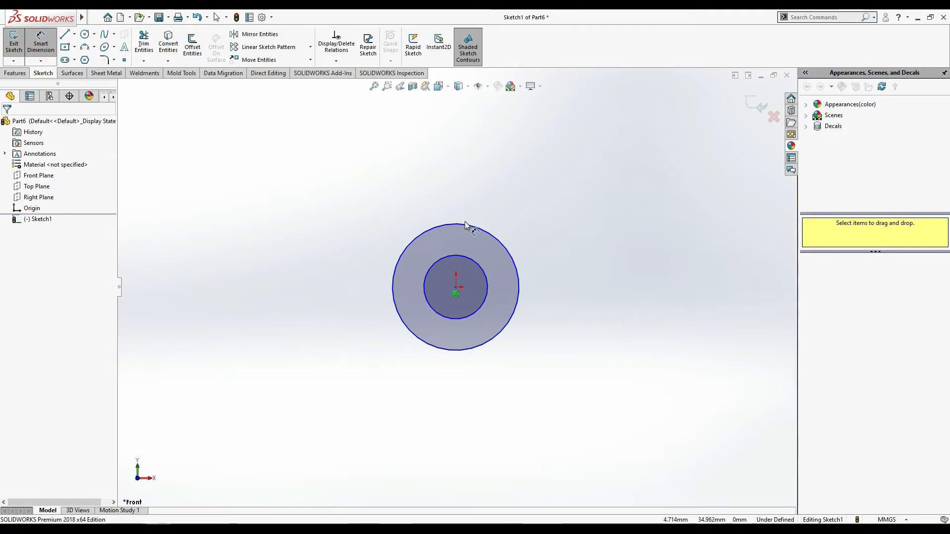
{"action": "left_click", "coordinate": [464, 223]}
{"action": "left_click", "coordinate": [456, 193]}
{"action": "type", "text": "1"}
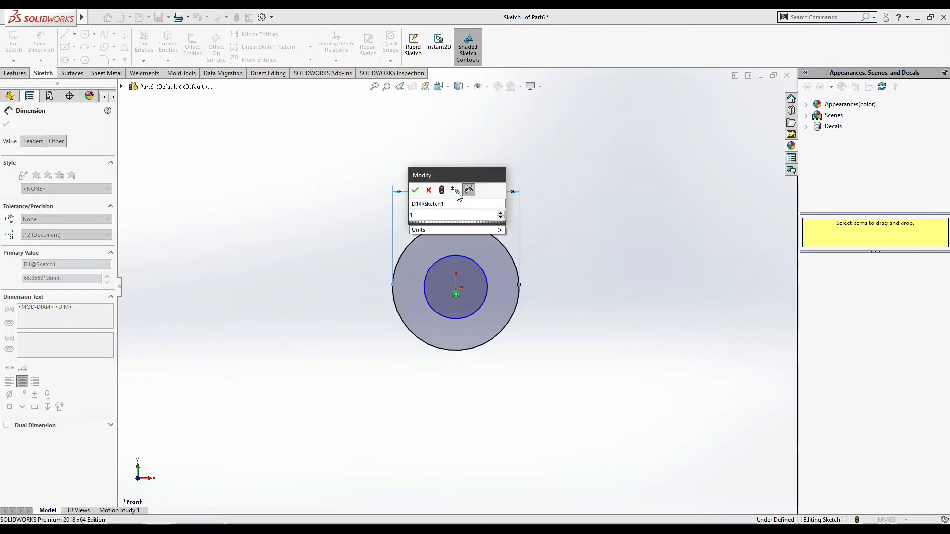
{"action": "key", "text": "BackSpace"}
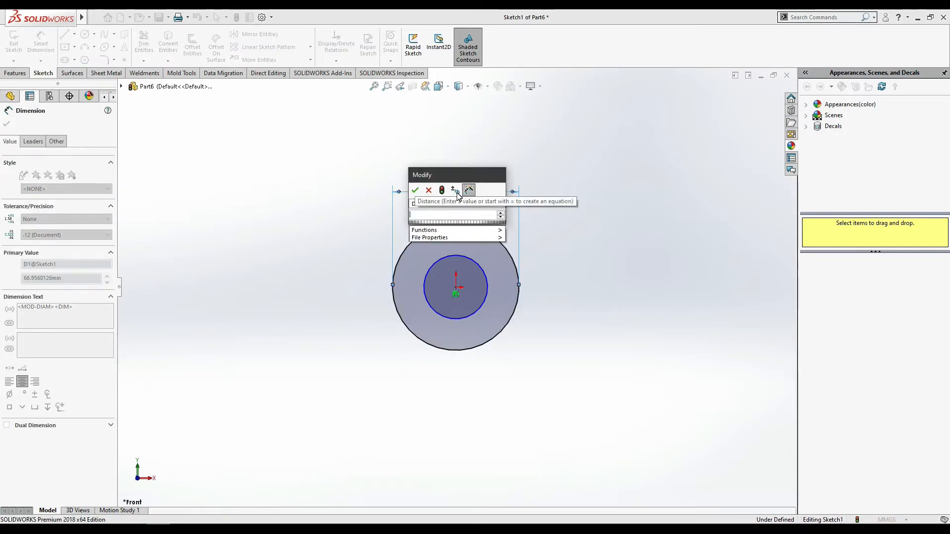
{"action": "type", "text": "10"}
{"action": "key", "text": "Return"}
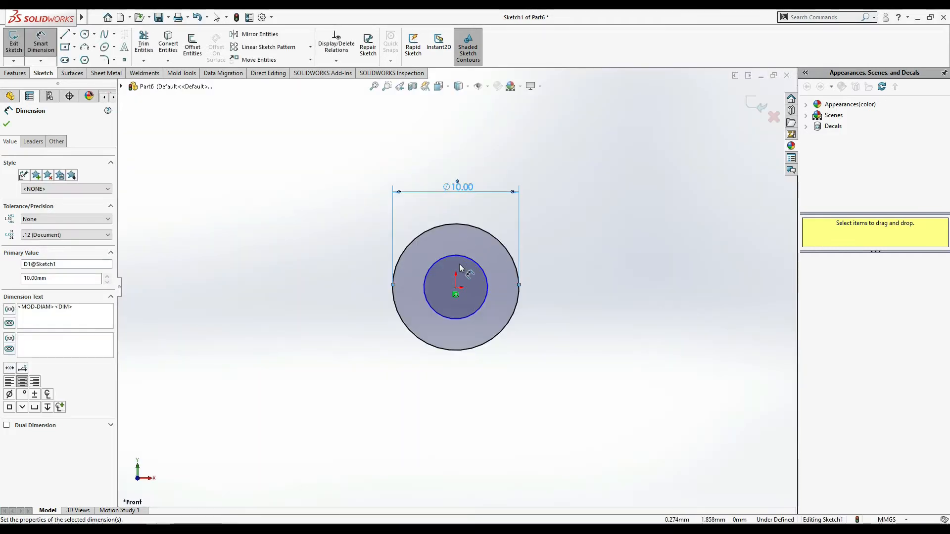
- Dimension the inner circle's diameter as 6 mm and finish dimensioning
{"action": "left_click", "coordinate": [462, 261]}
{"action": "left_click", "coordinate": [461, 203]}
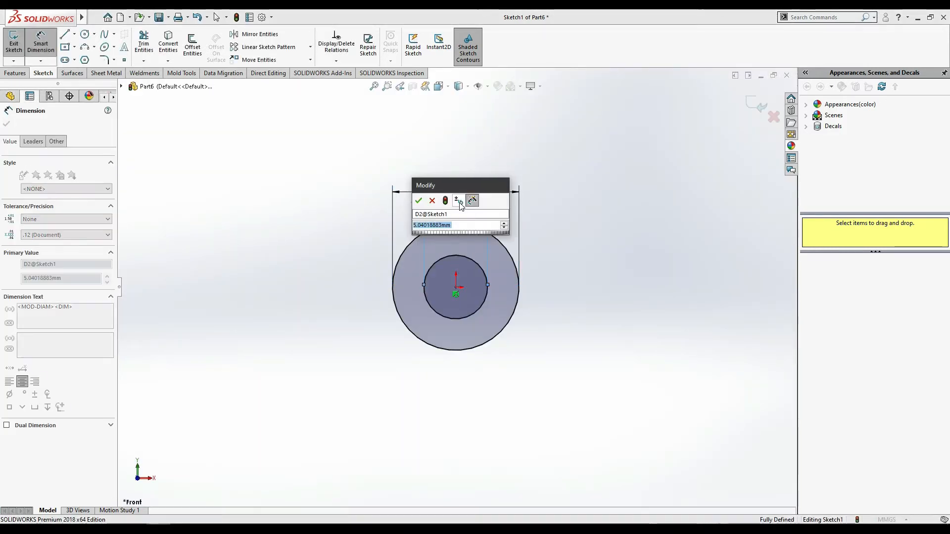
{"action": "type", "text": "6"}
{"action": "key", "text": "Return"}
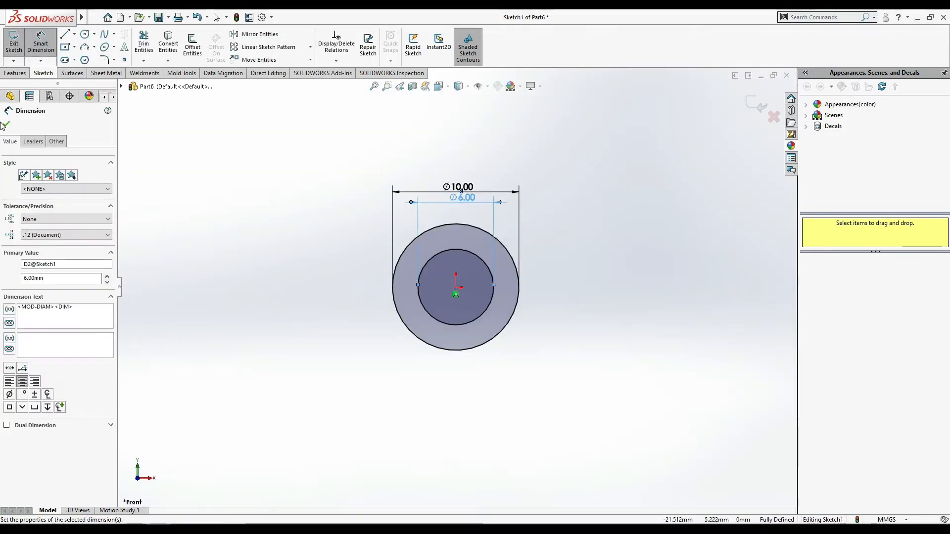
{"action": "left_click", "coordinate": [6, 124]}
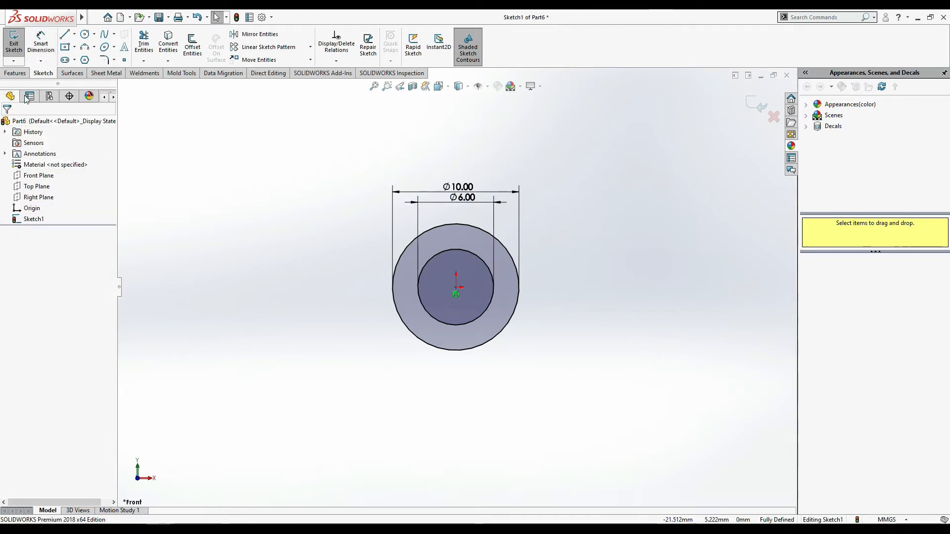
- Extrude the ring profile to a blind depth of 5 mm
{"action": "left_click", "coordinate": [15, 74]}
{"action": "left_click", "coordinate": [18, 44]}
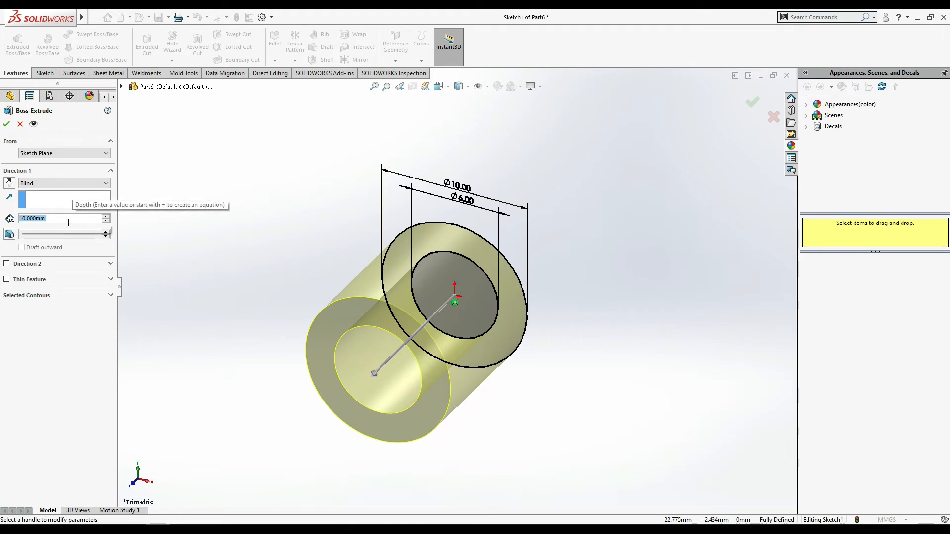
{"action": "type", "text": "5"}
{"action": "key", "text": "Return"}
{"action": "left_click", "coordinate": [6, 124]}
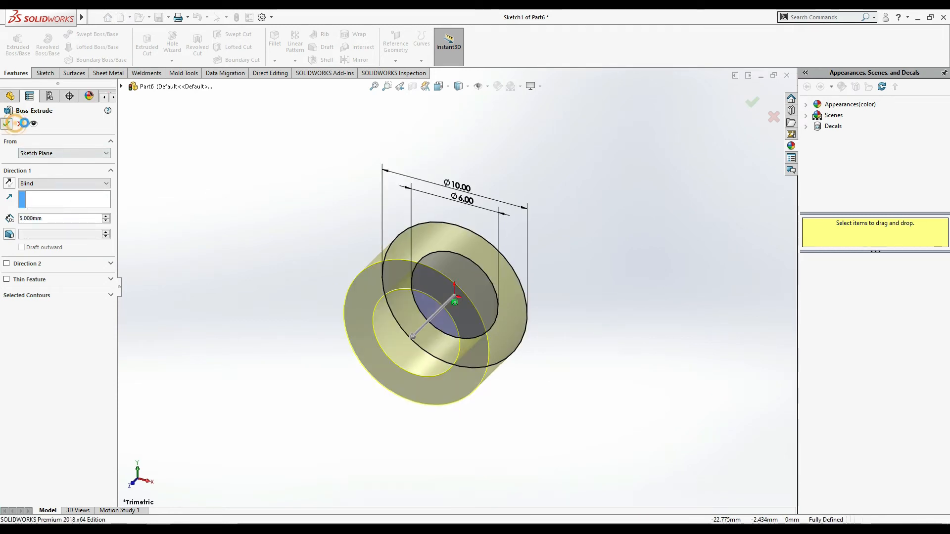
{"action": "left_click", "coordinate": [153, 147]}
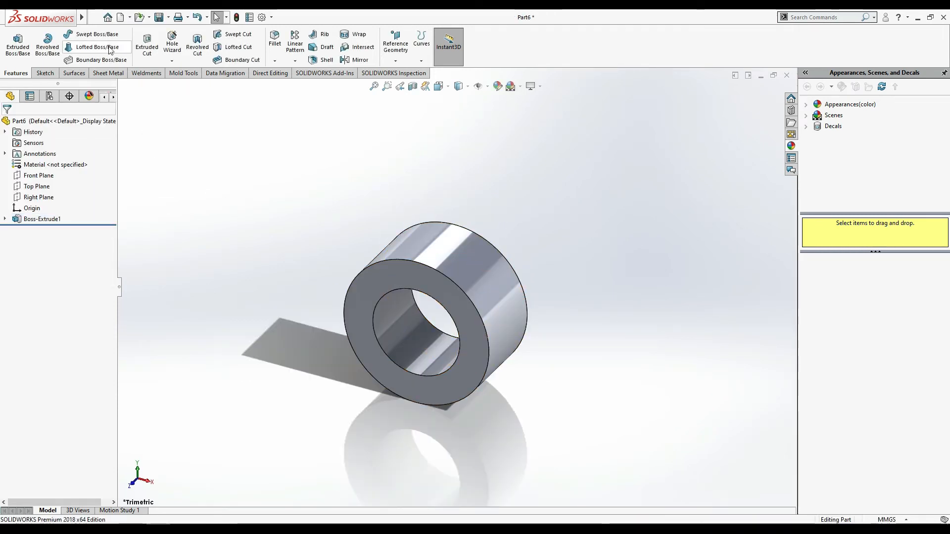
- Start a thread on the ring's inner circular edge with a blind depth of 4 mm
{"action": "left_click", "coordinate": [171, 60]}
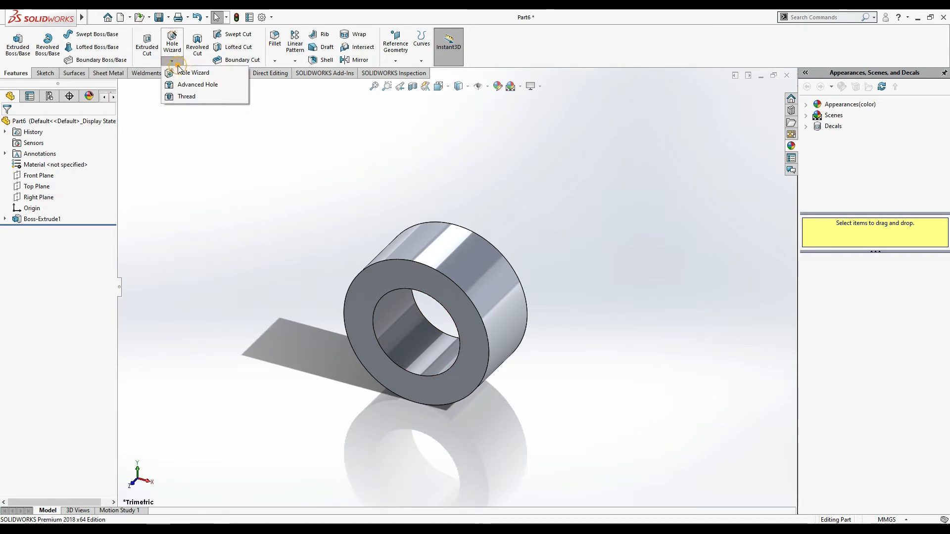
{"action": "left_click", "coordinate": [183, 96]}
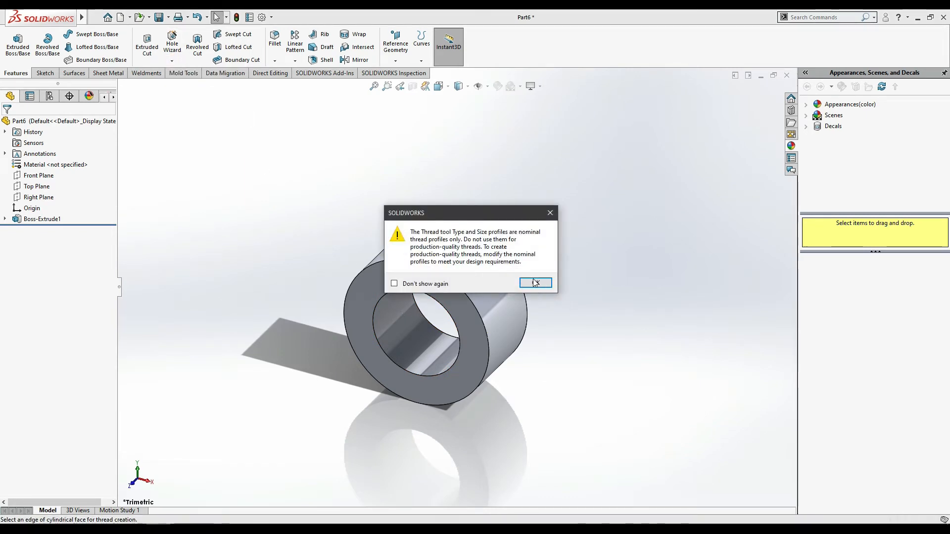
{"action": "key", "text": "Return"}
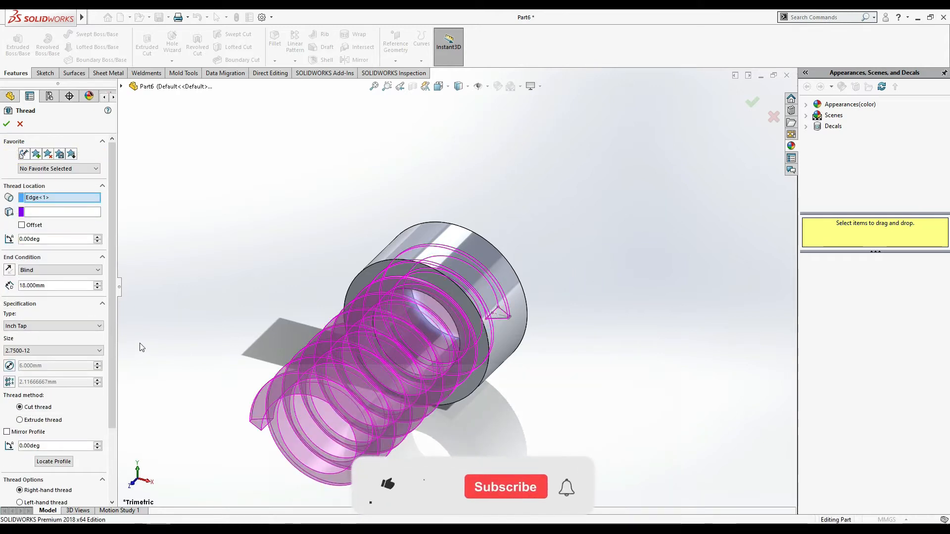
{"action": "double_click", "coordinate": [62, 285]}
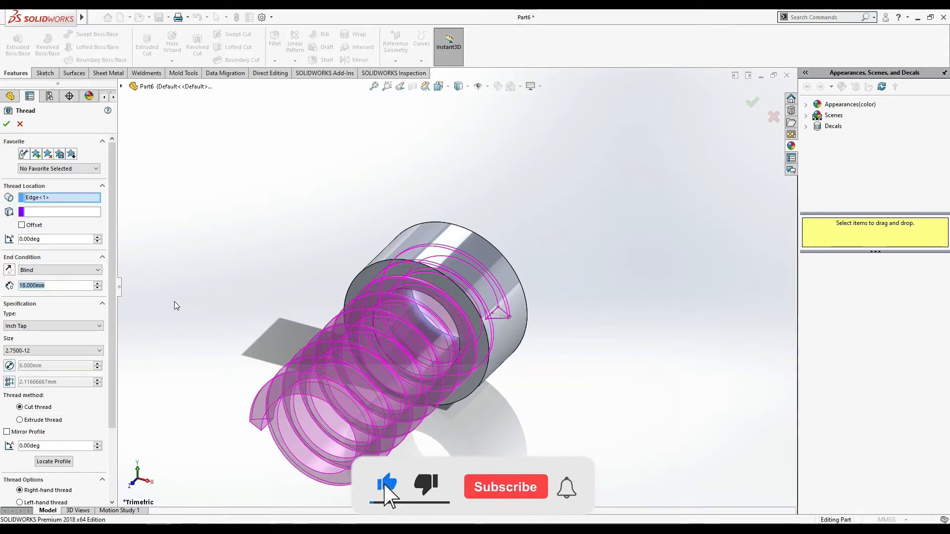
{"action": "type", "text": "4"}
{"action": "key", "text": "Return"}
{"action": "middle_click_drag", "start_coordinate": [635, 245], "coordinate": [580, 279]}
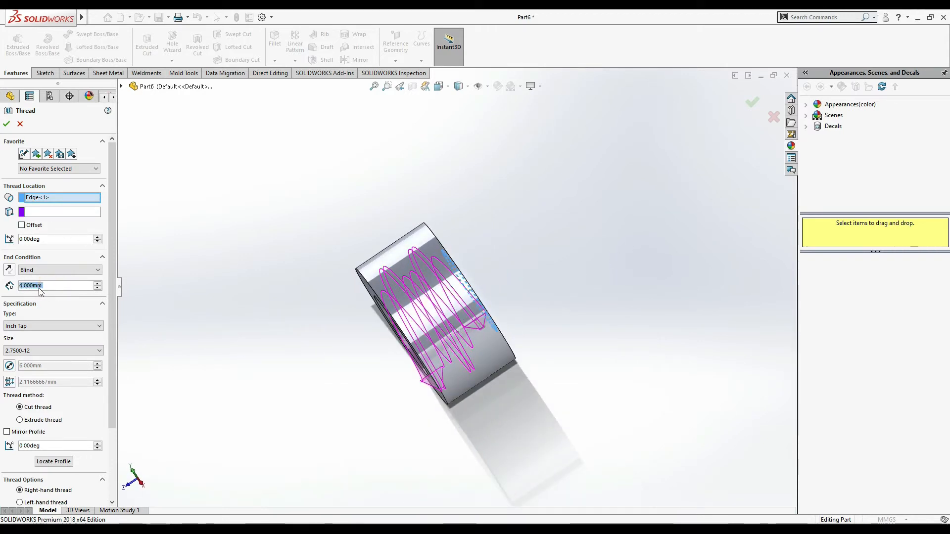
- Try a thread depth of 3.5 mm and check the preview in a straight side view
{"action": "type", "text": "3"}
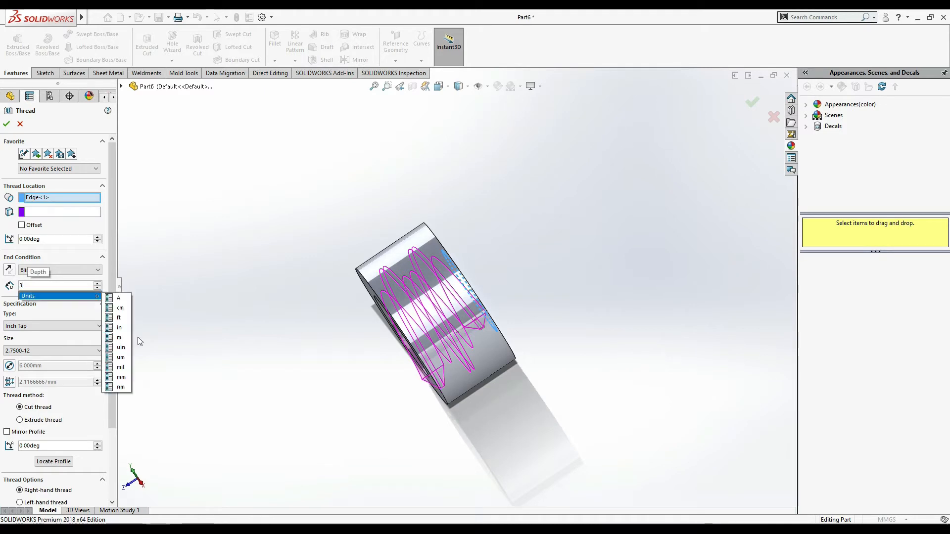
{"action": "left_click", "coordinate": [51, 290]}
{"action": "key", "text": "Return"}
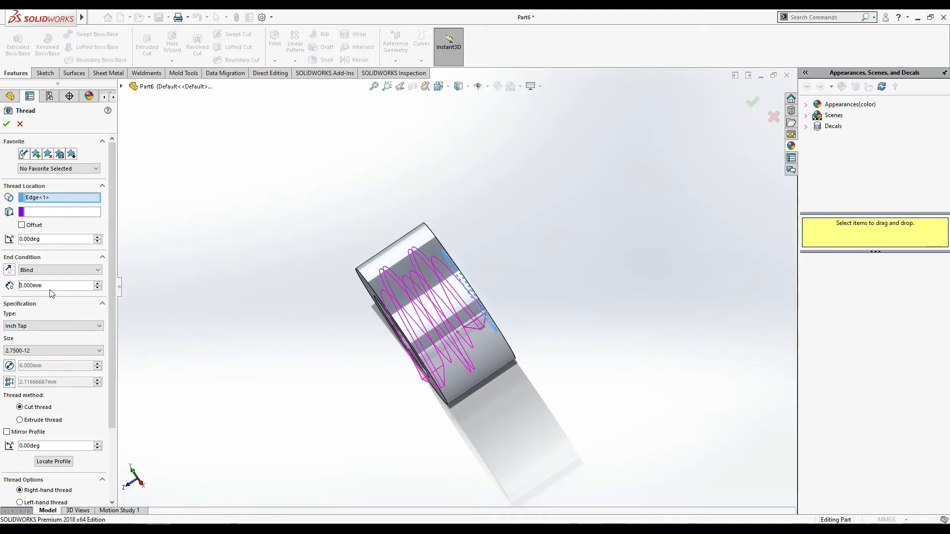
{"action": "type", "text": "3.5"}
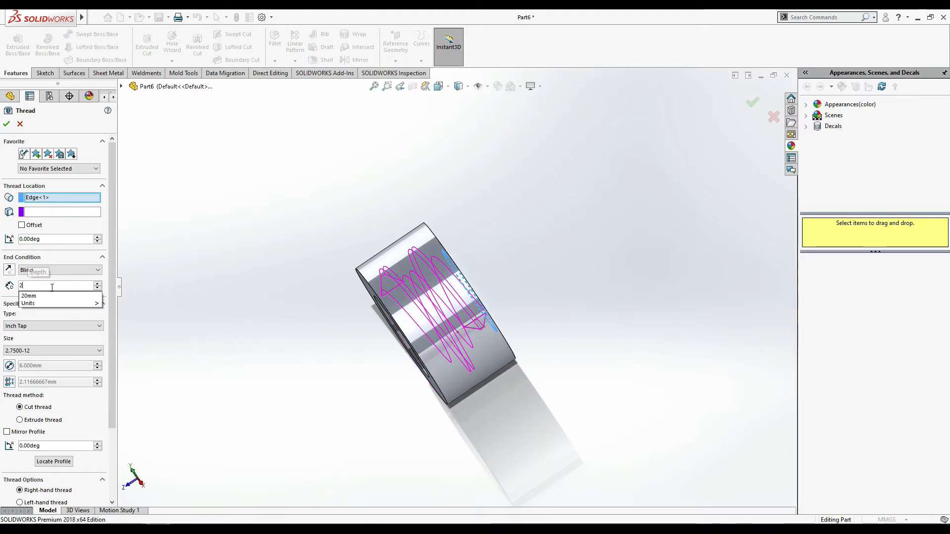
{"action": "key", "text": "Return"}
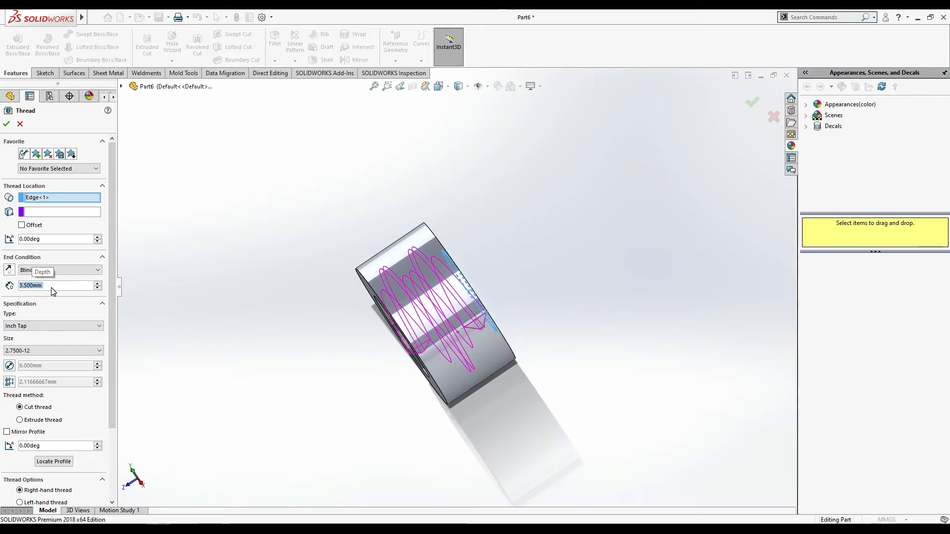
{"action": "middle_click_drag", "start_coordinate": [281, 332], "coordinate": [297, 373]}
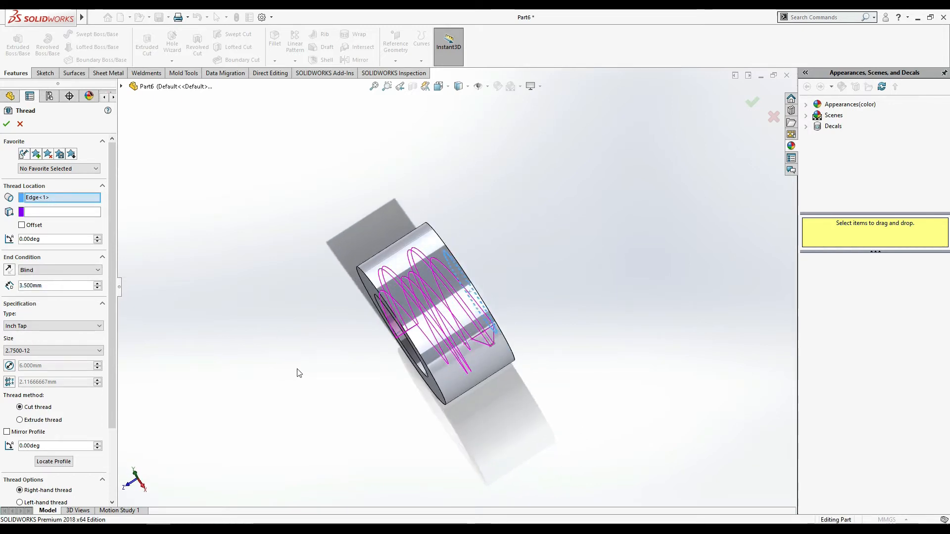
{"action": "key", "text": "space"}
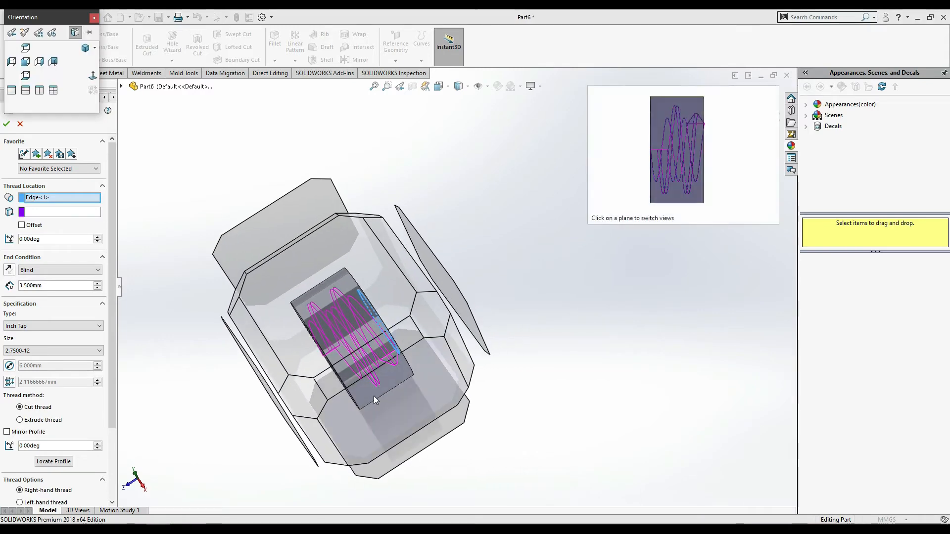
{"action": "left_click", "coordinate": [373, 397]}
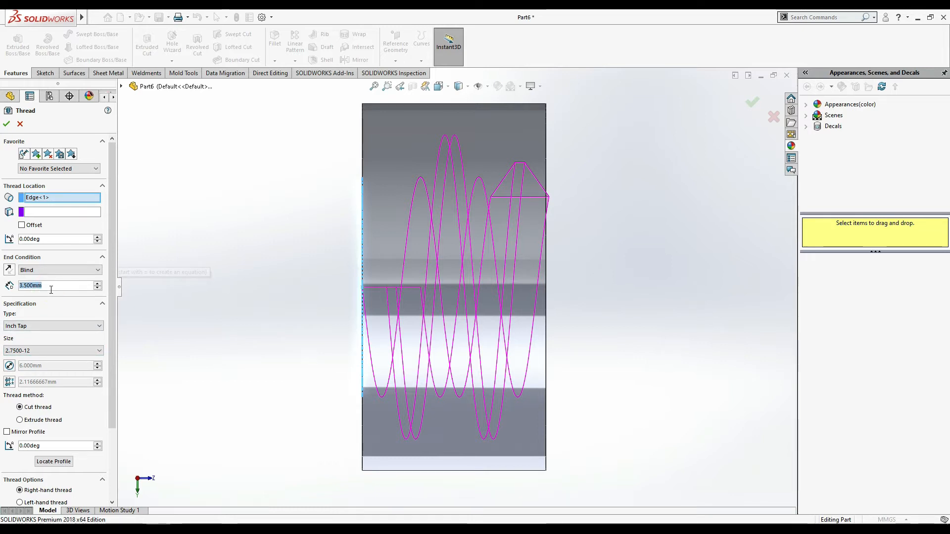
- Reduce the thread depth to 3.45 mm and finally 3.4 mm, keep the Cut thread method, and accept the thread
{"action": "type", "text": "45"}
{"action": "key", "text": "Return"}
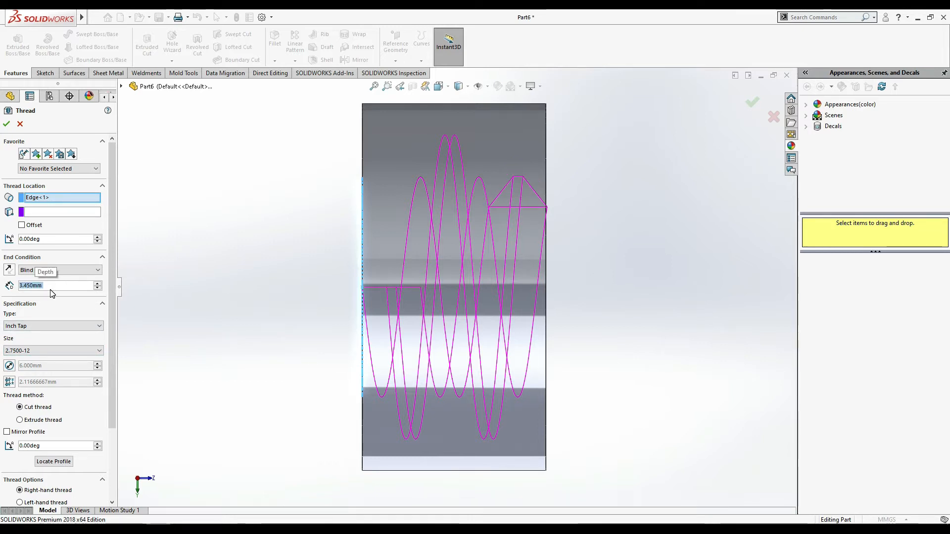
{"action": "type", "text": "3.4"}
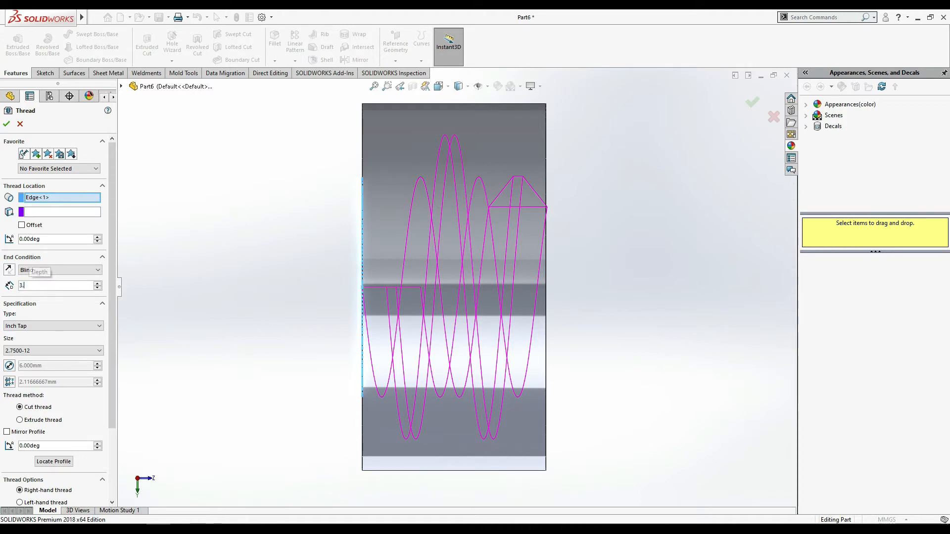
{"action": "key", "text": "Return"}
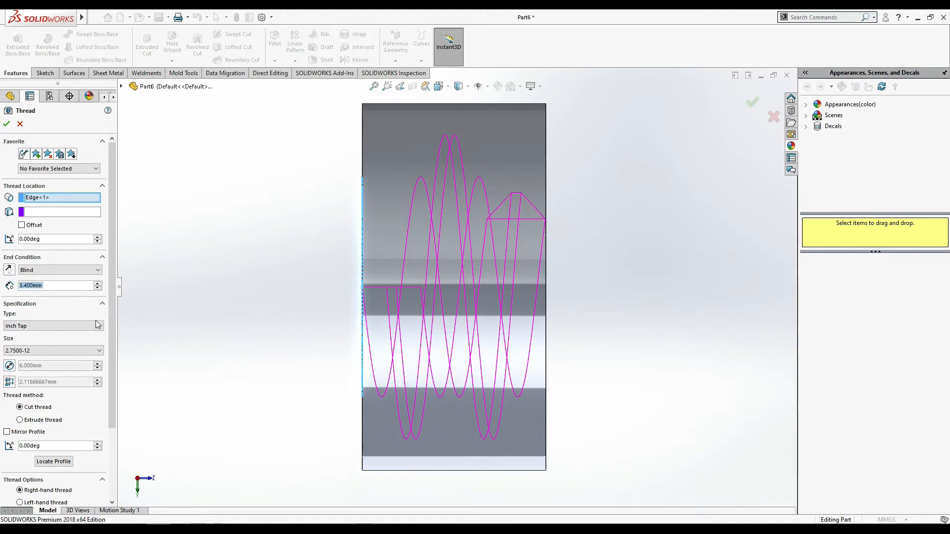
{"action": "left_click", "coordinate": [30, 420]}
{"action": "left_click", "coordinate": [33, 407]}
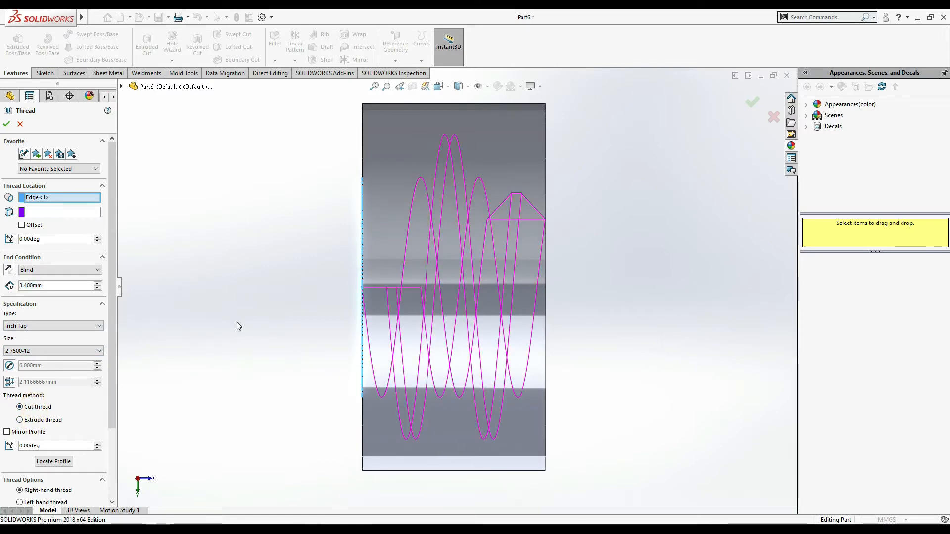
{"action": "middle_click_drag", "start_coordinate": [284, 318], "coordinate": [333, 365]}
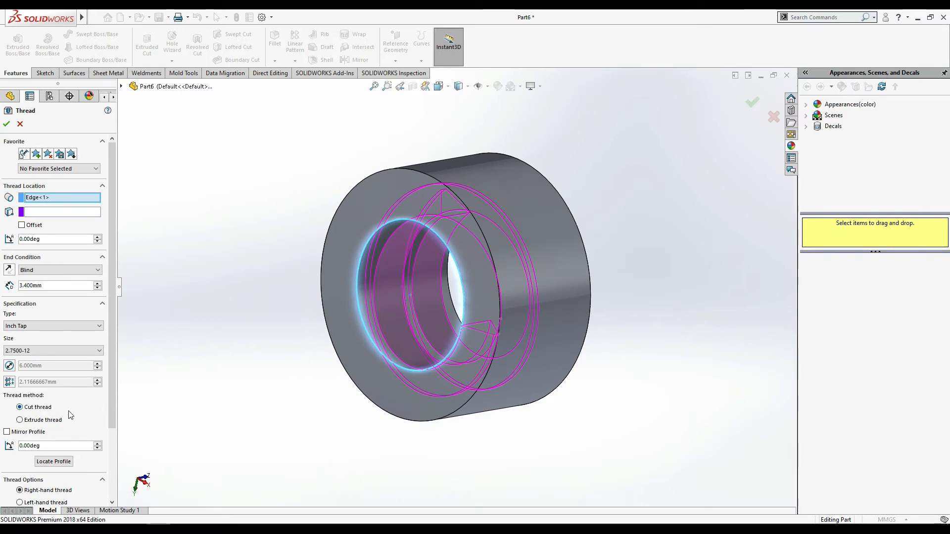
{"action": "scroll", "coordinate": [69, 412], "scroll_direction": "down", "scroll_amount": 3}
{"action": "left_click", "coordinate": [8, 123]}
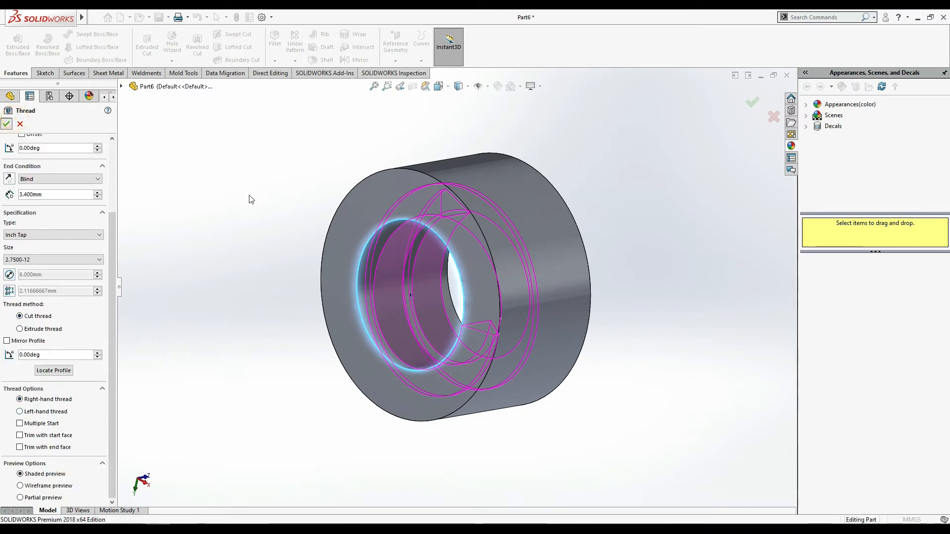
- Save the ring part as nut in the mate thread folder and close it
{"action": "middle_click_drag", "start_coordinate": [633, 210], "coordinate": [622, 237]}
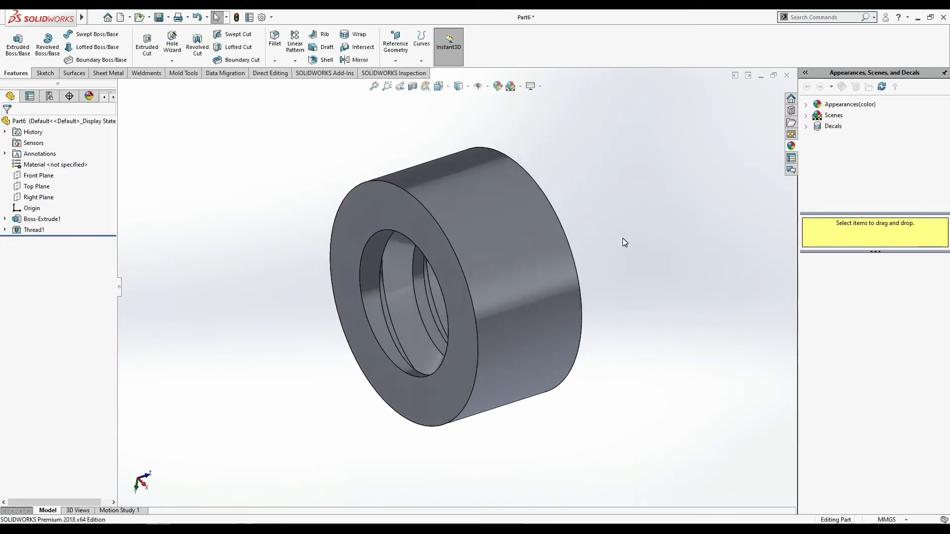
{"action": "key", "text": "ctrl+s"}
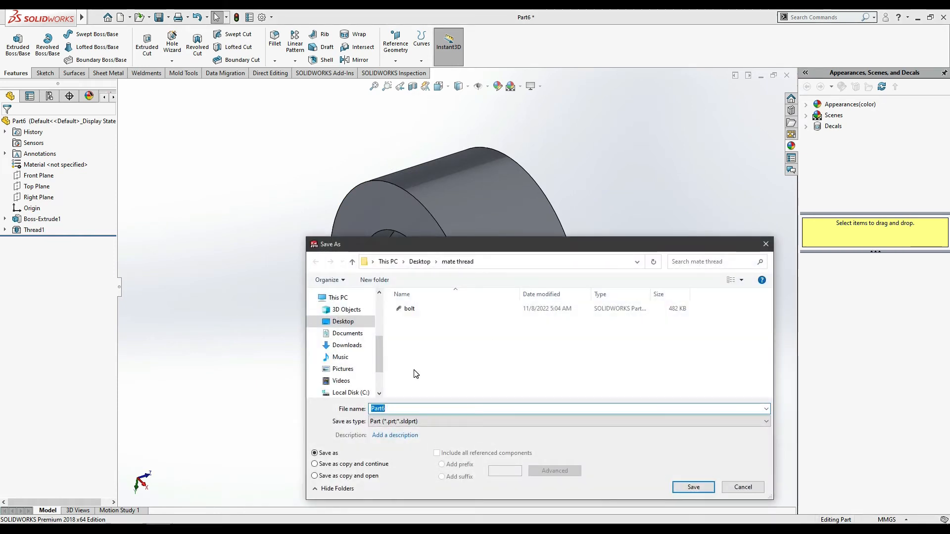
{"action": "key", "text": "Return"}
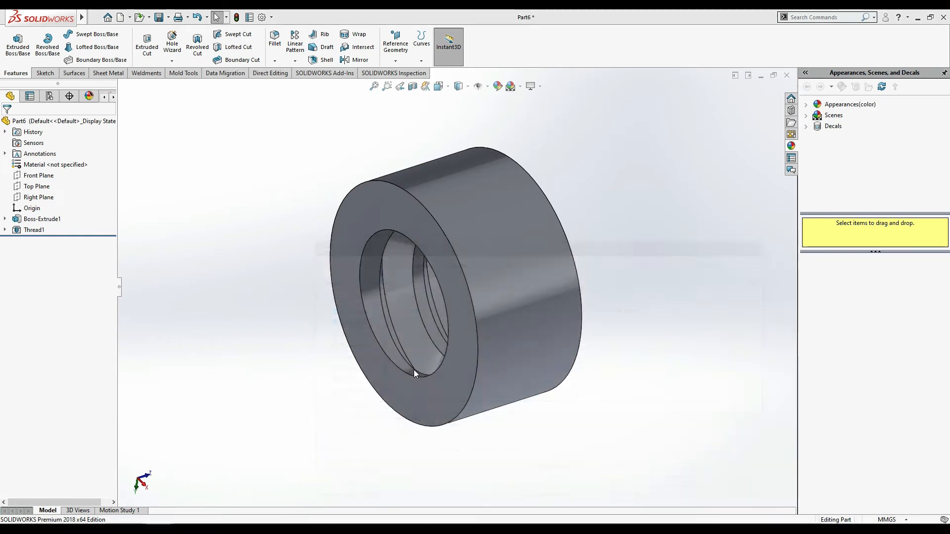
{"action": "left_click", "coordinate": [470, 232]}
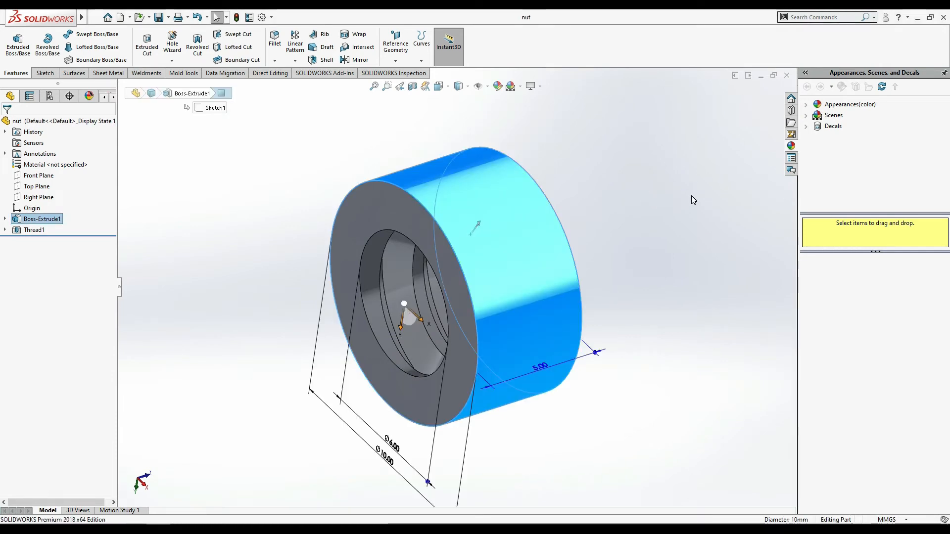
{"action": "left_click", "coordinate": [603, 220]}
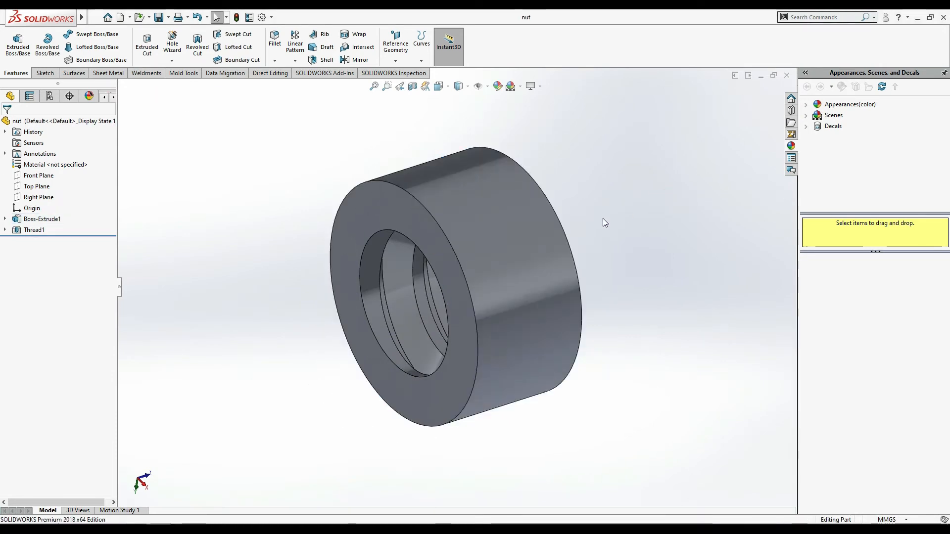
{"action": "left_click", "coordinate": [789, 74]}
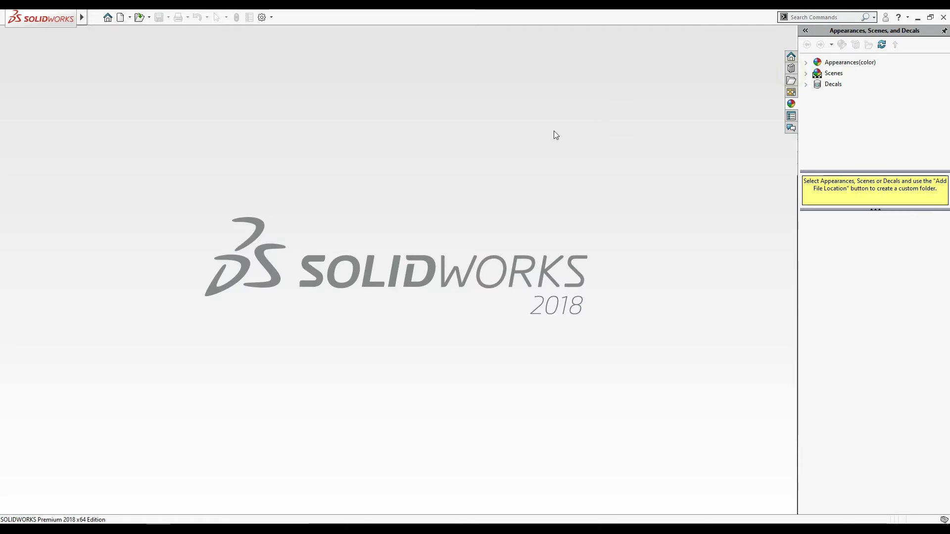
- Create a new assembly document without inserting a component yet, and turn on the display of origins
{"action": "left_click", "coordinate": [126, 19]}
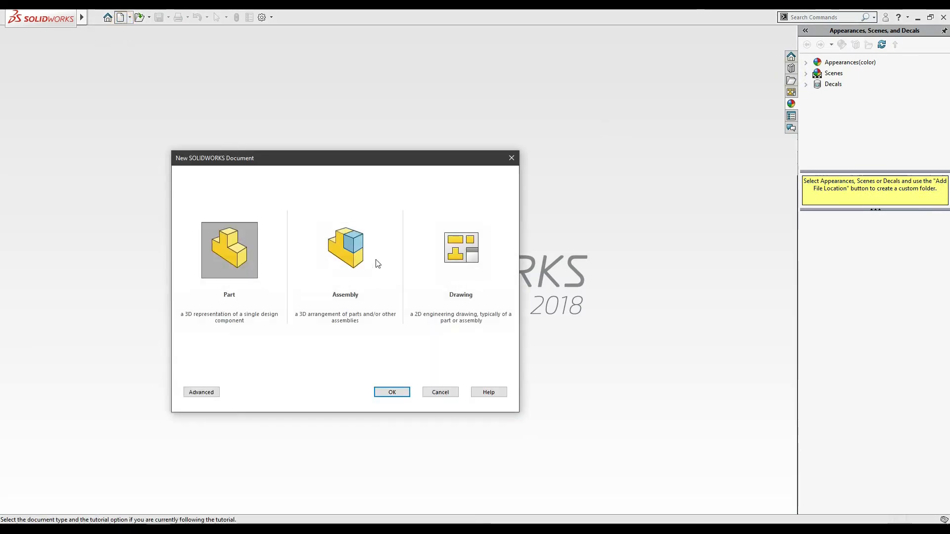
{"action": "left_click", "coordinate": [345, 250]}
{"action": "left_click", "coordinate": [392, 392]}
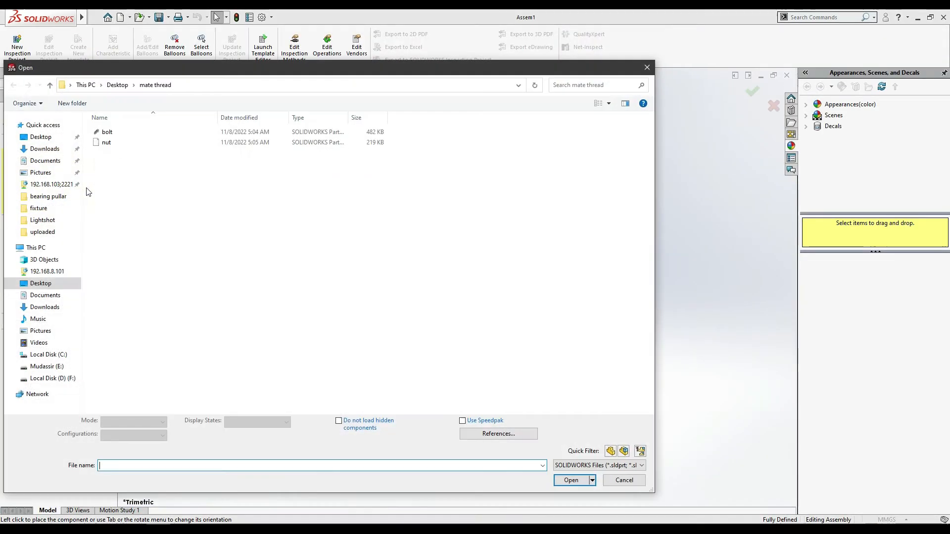
{"action": "left_click", "coordinate": [646, 68]}
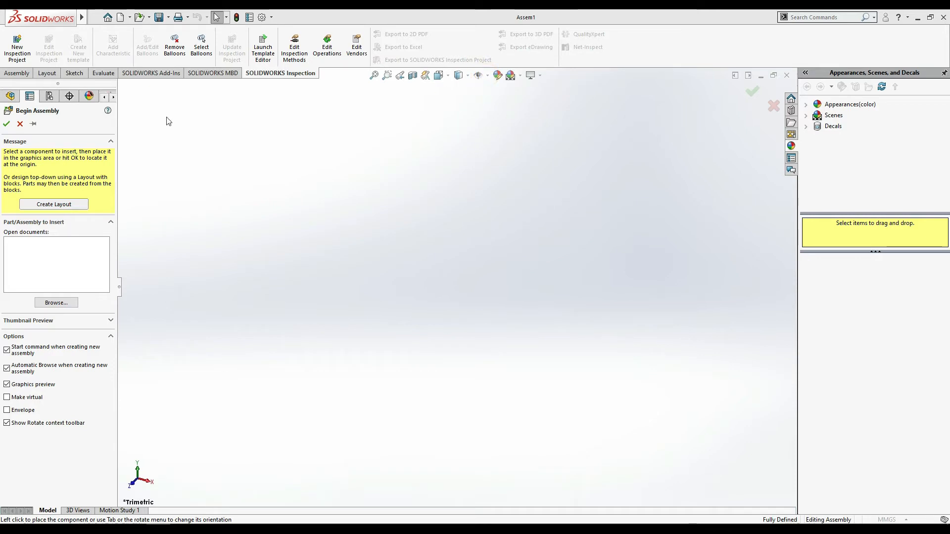
{"action": "left_click", "coordinate": [18, 126]}
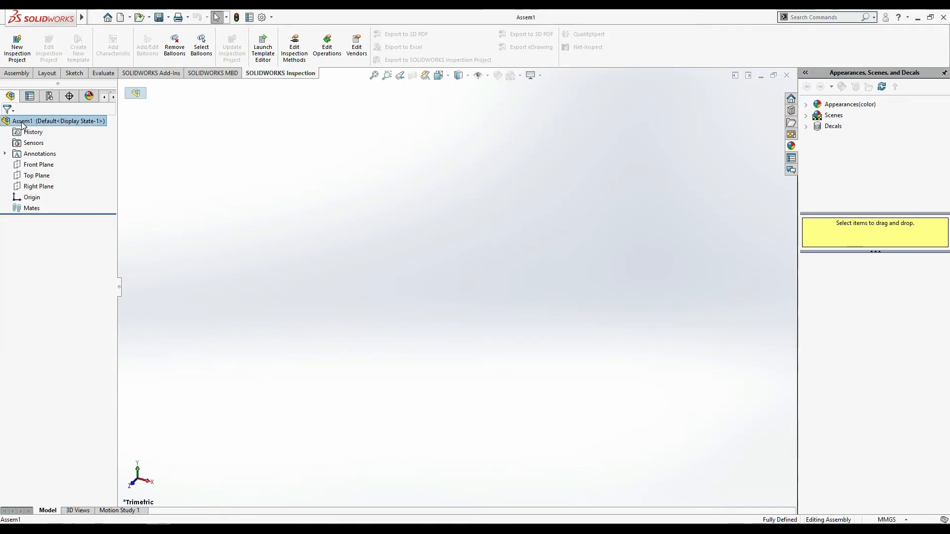
{"action": "left_click", "coordinate": [479, 75]}
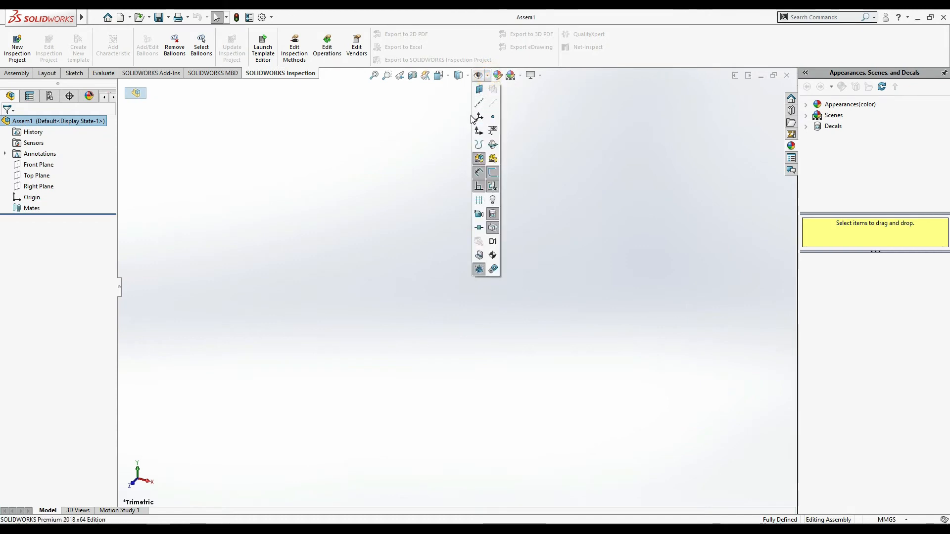
{"action": "left_click", "coordinate": [479, 119]}
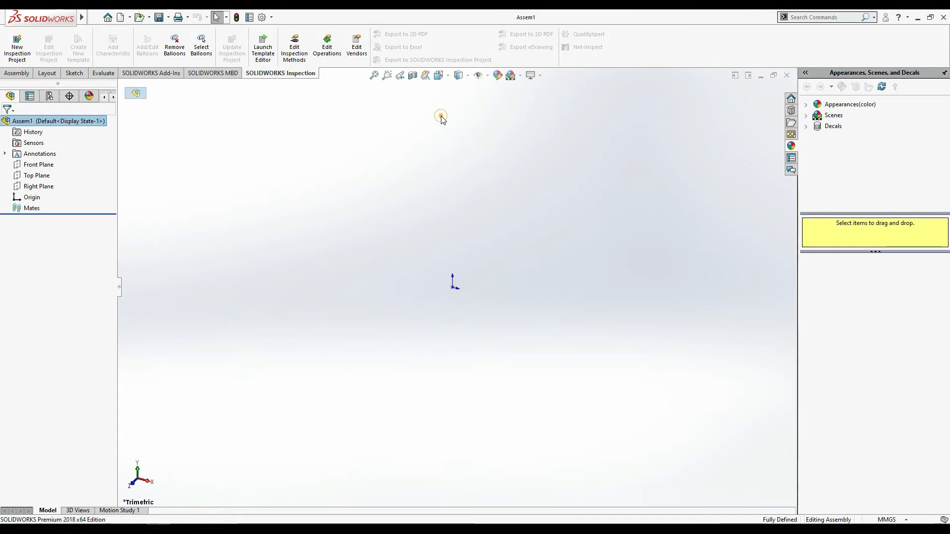
- Insert the bolt part from the mate thread folder and place it at the assembly origin
{"action": "left_click", "coordinate": [18, 73]}
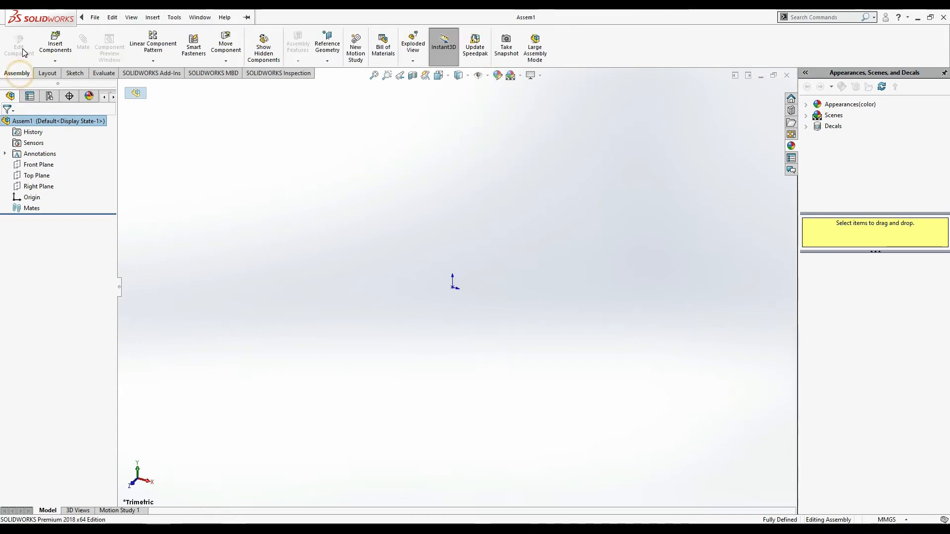
{"action": "left_click", "coordinate": [55, 45]}
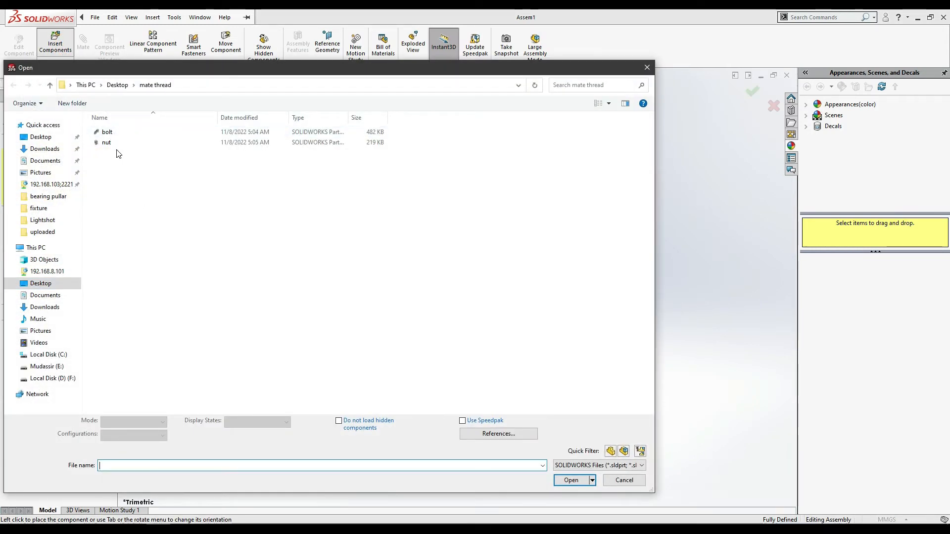
{"action": "double_click", "coordinate": [121, 132]}
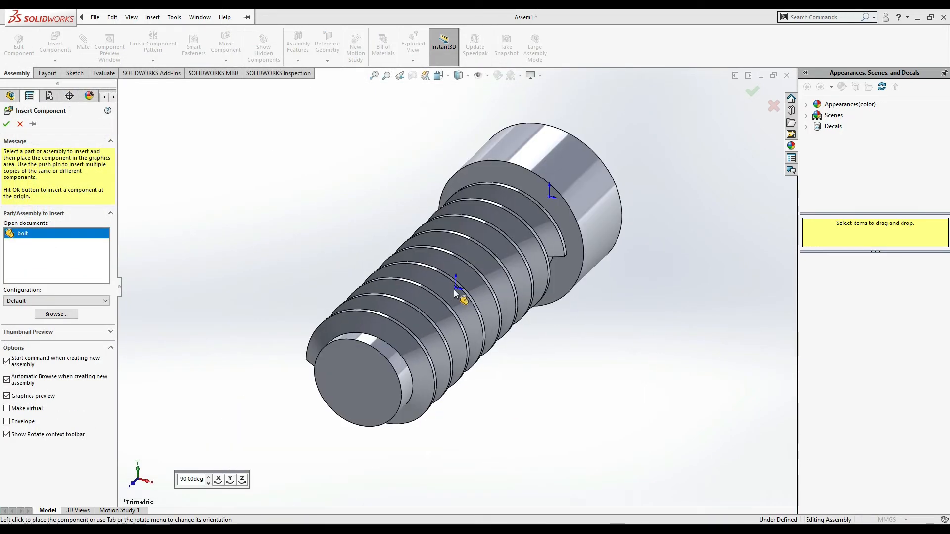
{"action": "left_click", "coordinate": [458, 289]}
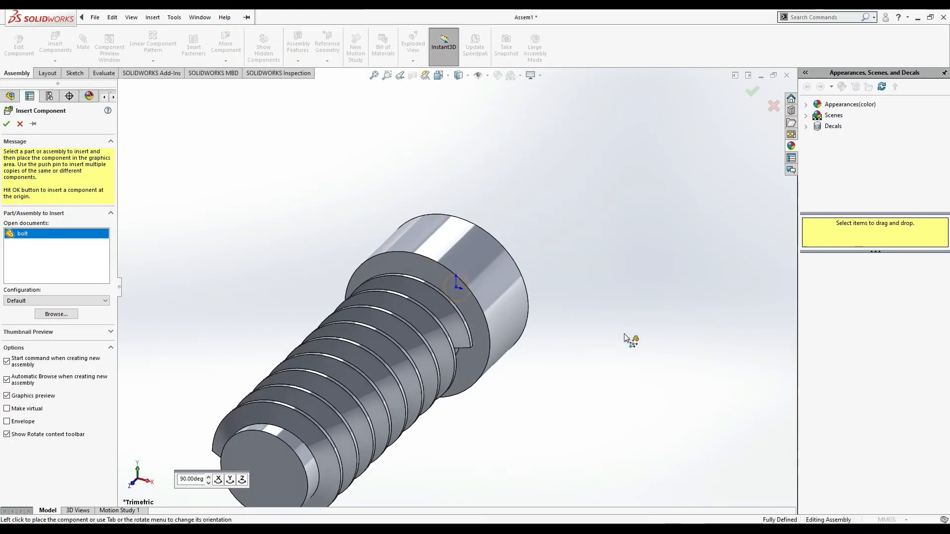
{"action": "key", "text": "f"}
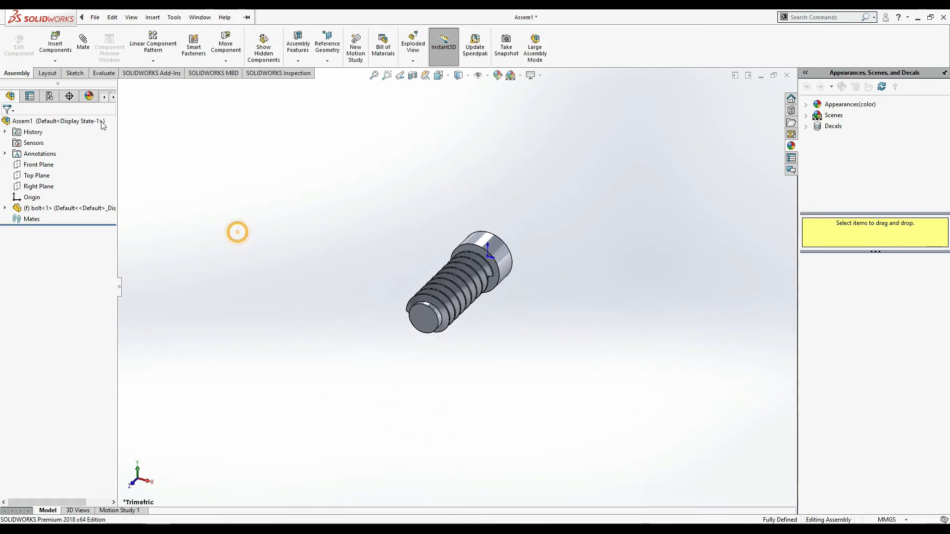
- Insert the nut part from the mate thread folder and place it in free space beside the bolt
{"action": "left_click", "coordinate": [55, 43]}
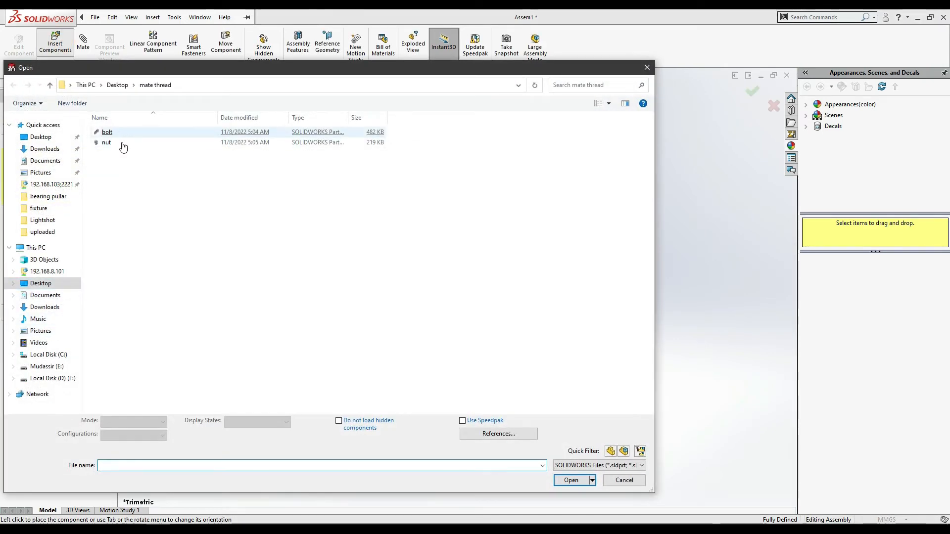
{"action": "double_click", "coordinate": [123, 142]}
{"action": "left_click", "coordinate": [504, 331]}
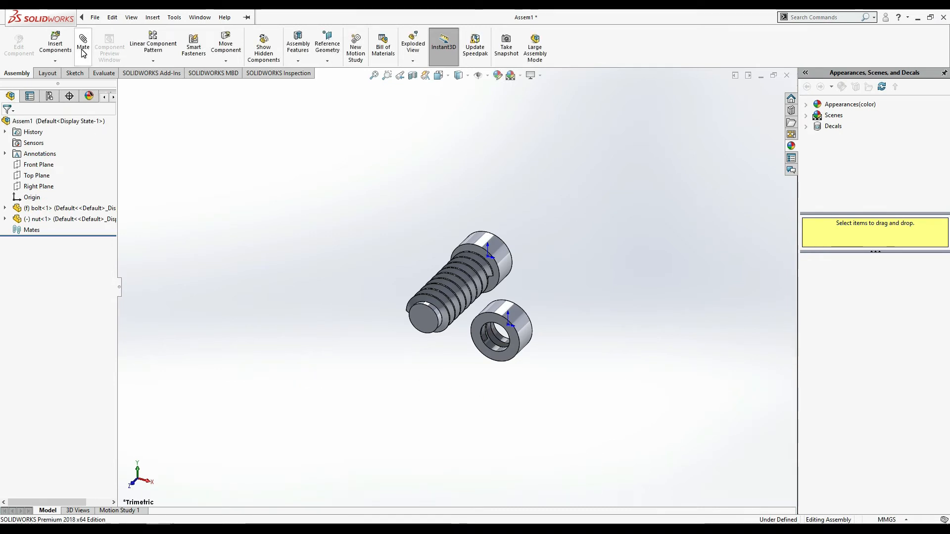
- Begin a mechanical Screw mate and display the temporary axes of the bolt and nut
{"action": "left_click", "coordinate": [83, 54]}
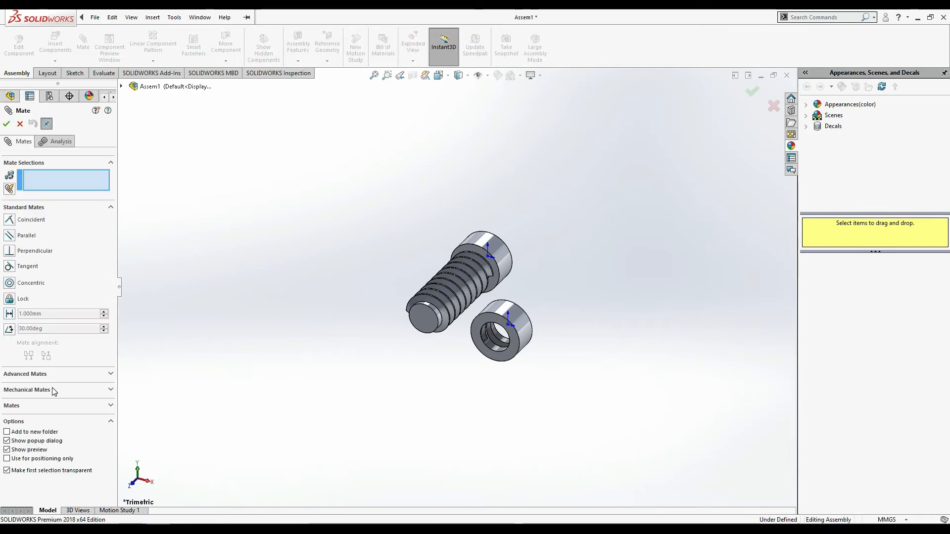
{"action": "left_click", "coordinate": [49, 390]}
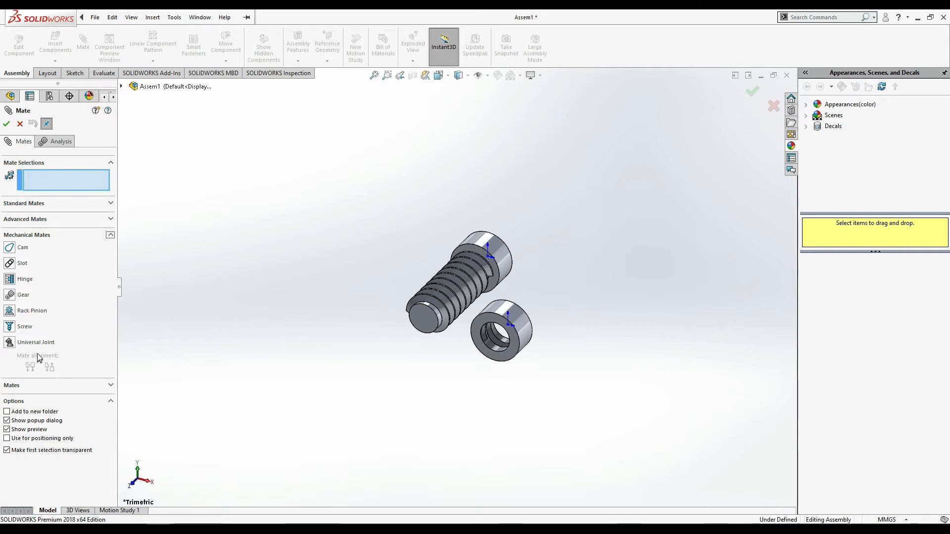
{"action": "left_click", "coordinate": [13, 328]}
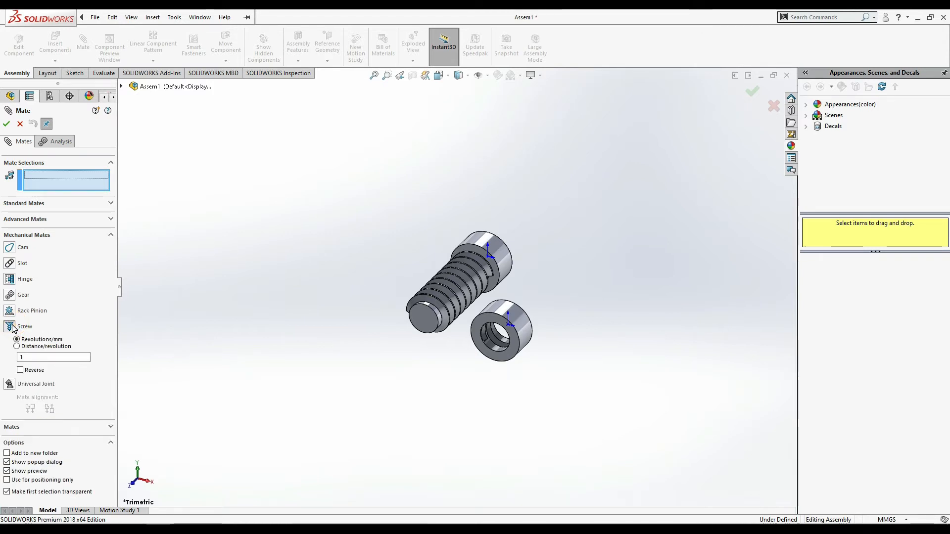
{"action": "left_click", "coordinate": [487, 75]}
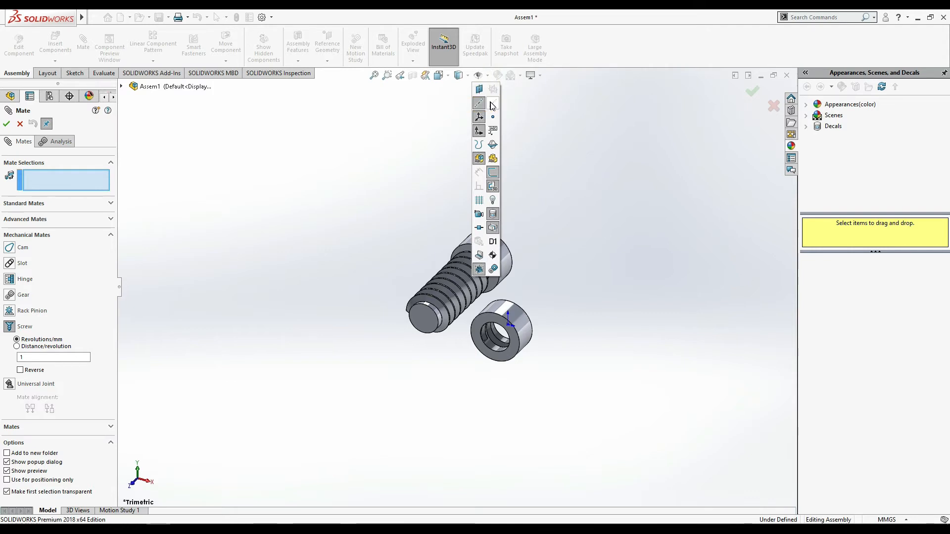
{"action": "left_click", "coordinate": [492, 103]}
{"action": "left_click", "coordinate": [572, 120]}
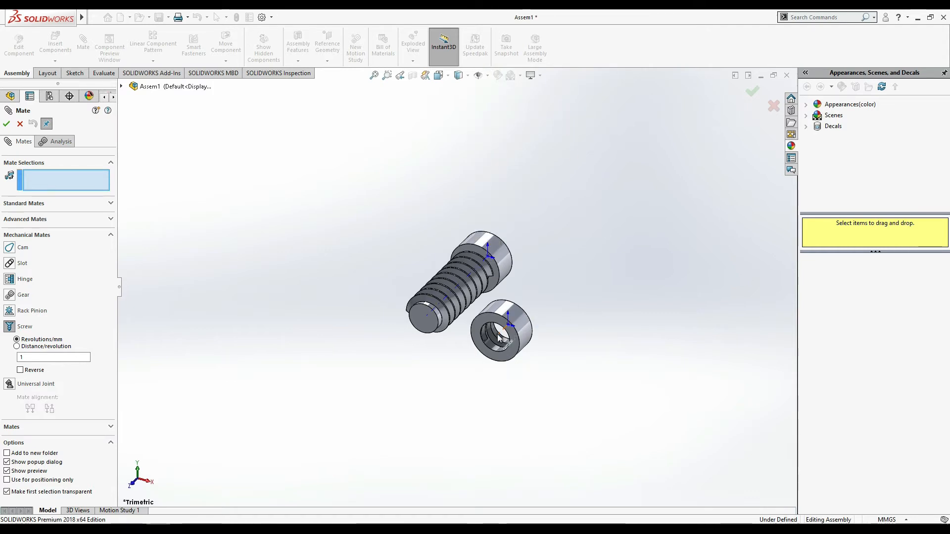
- Apply the Screw mate between the bolt's and nut's axes, using Distance/revolution at 1 mm, and finish mating
{"action": "left_click", "coordinate": [451, 294]}
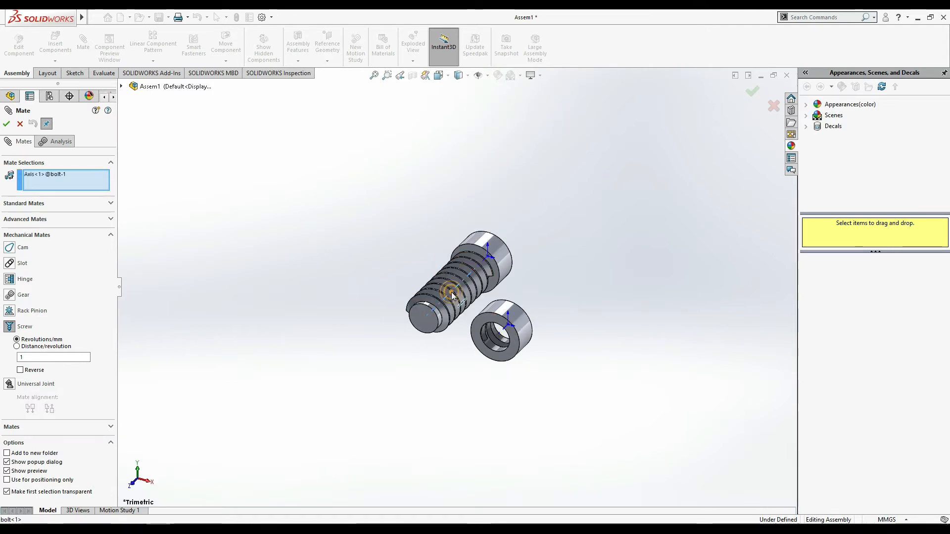
{"action": "left_click", "coordinate": [503, 335]}
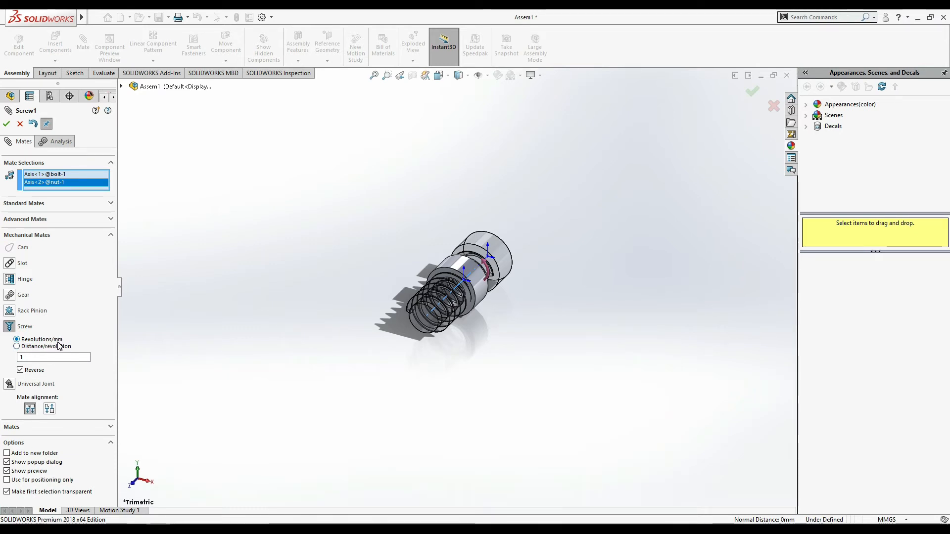
{"action": "left_click", "coordinate": [24, 348]}
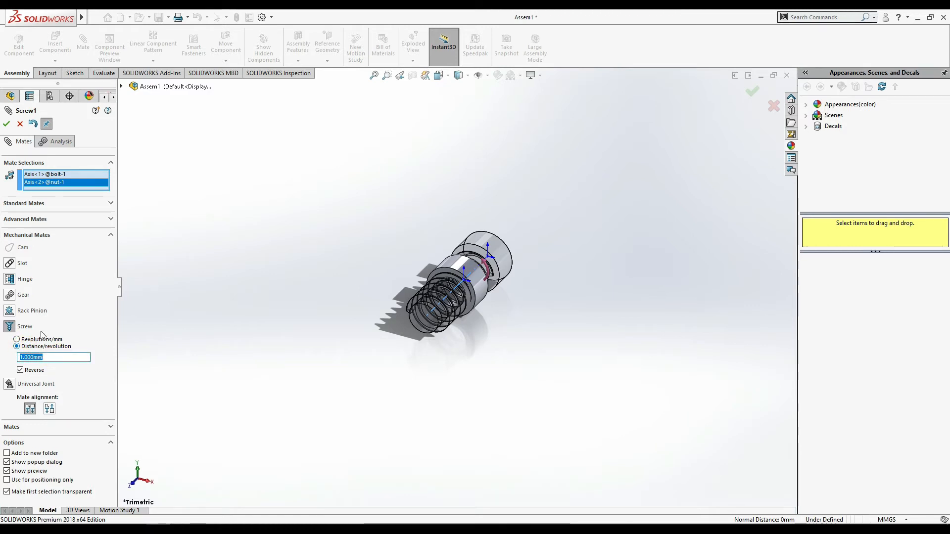
{"action": "left_click", "coordinate": [6, 122]}
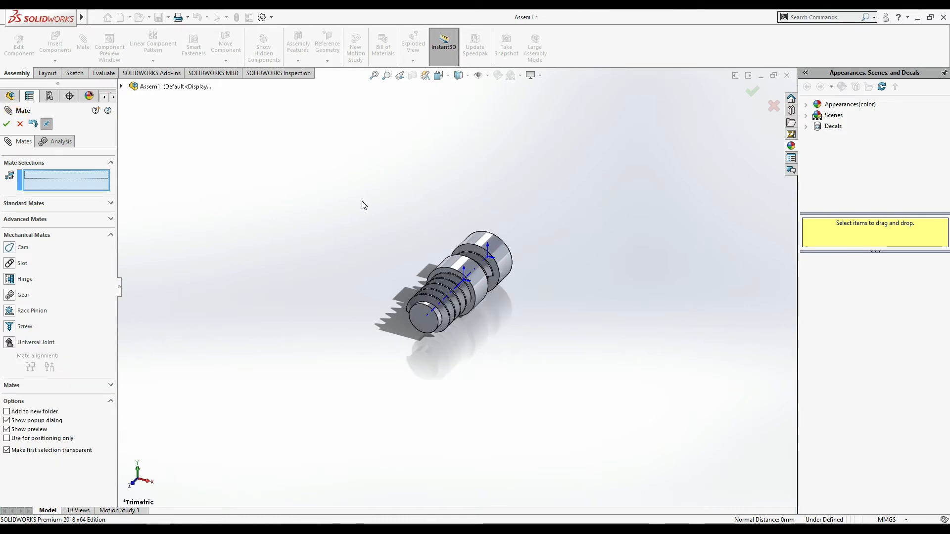
{"action": "left_click", "coordinate": [19, 124]}
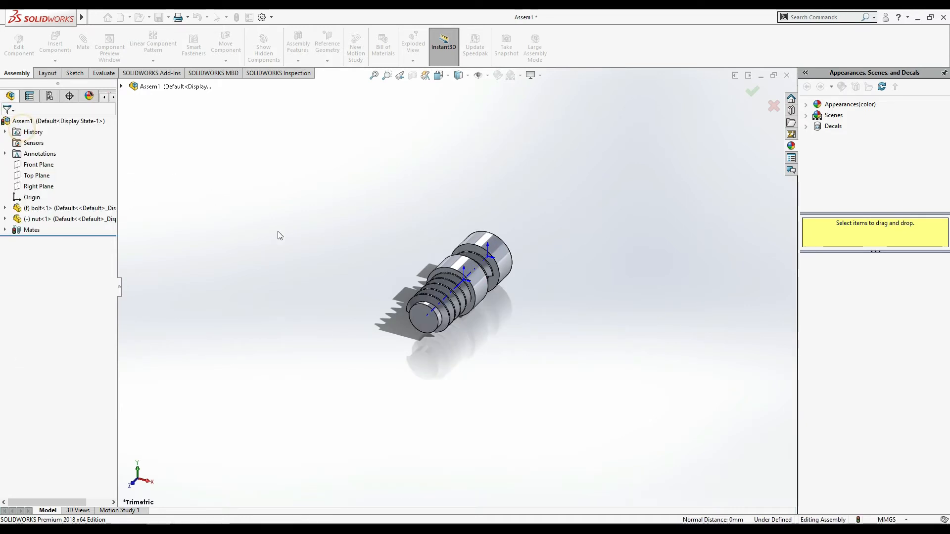
- Move the nut along the bolt to test the screw motion, and hide the temporary axes and origins
{"action": "left_click", "coordinate": [457, 305]}
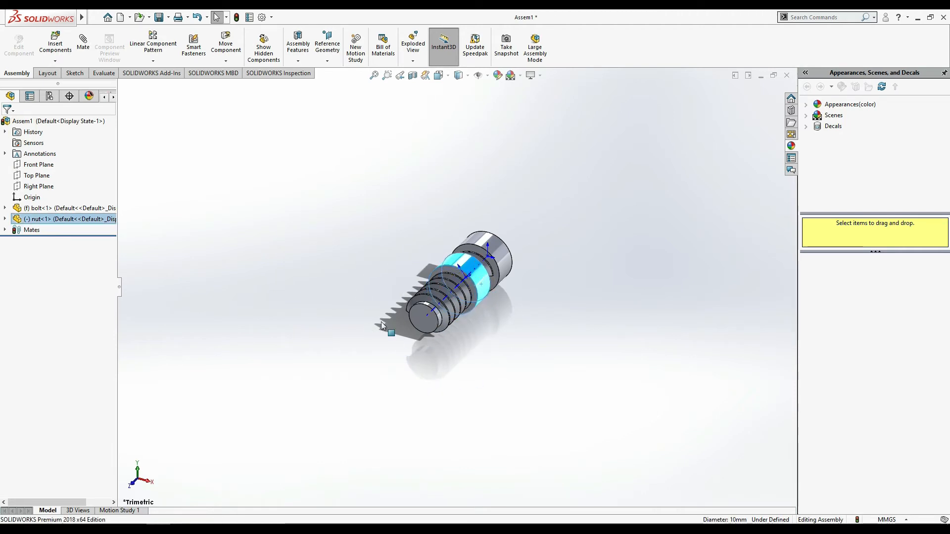
{"action": "left_click", "coordinate": [480, 110]}
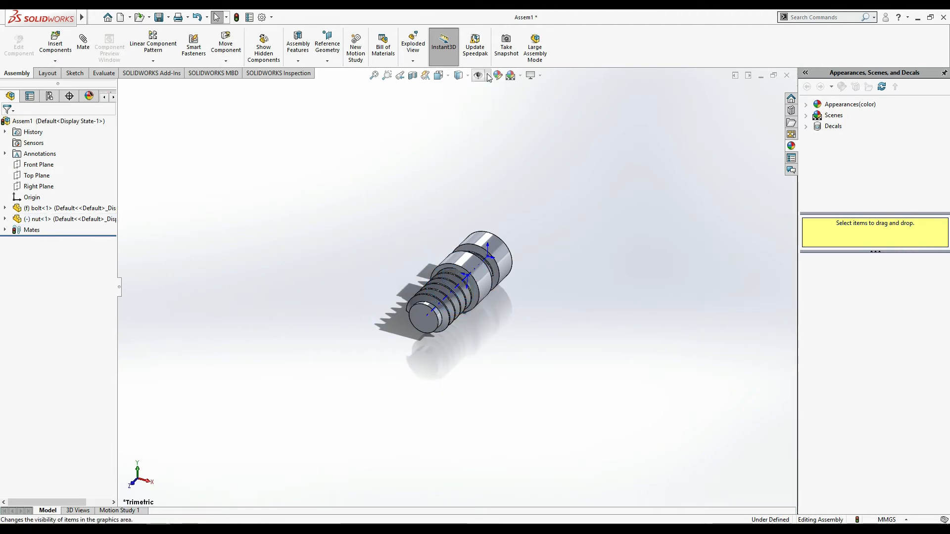
{"action": "left_click", "coordinate": [487, 75]}
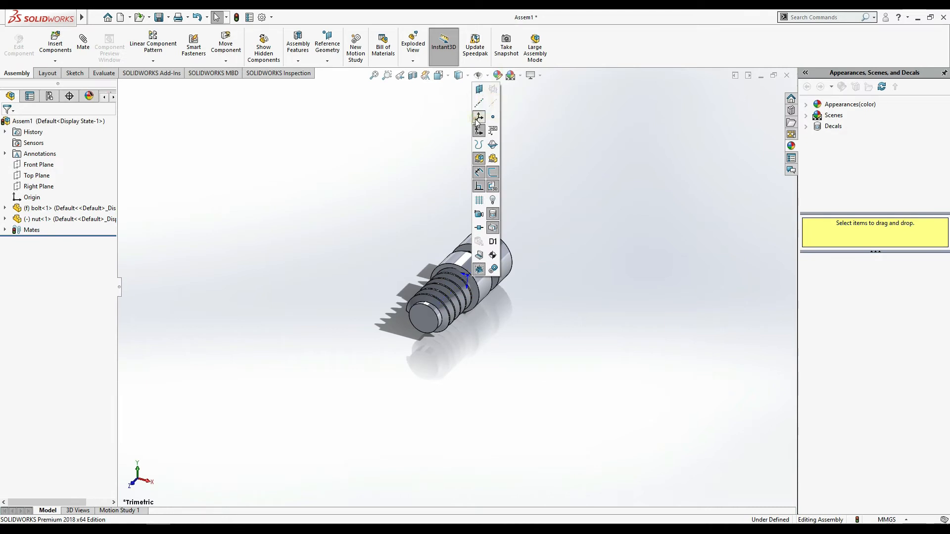
{"action": "left_click", "coordinate": [551, 169]}
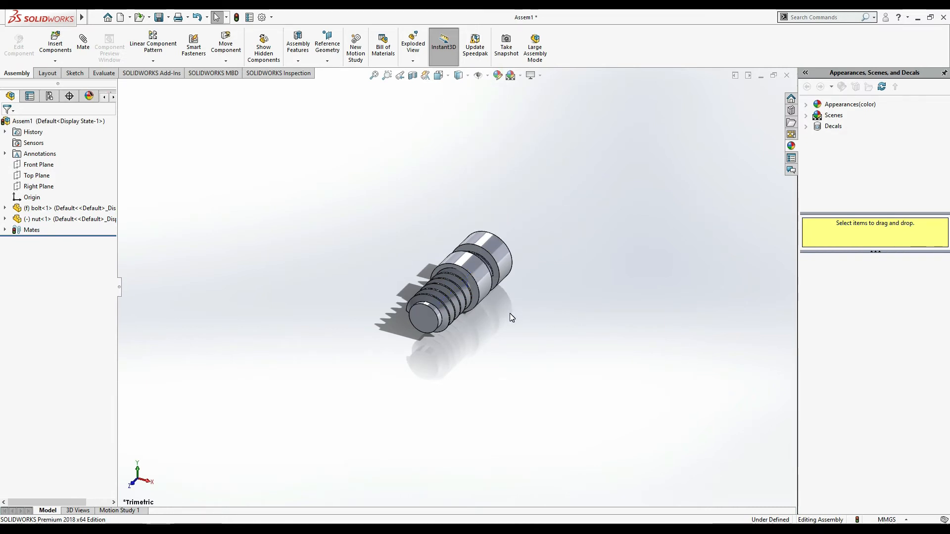
{"action": "key", "text": "space"}
{"action": "left_click", "coordinate": [376, 328]}
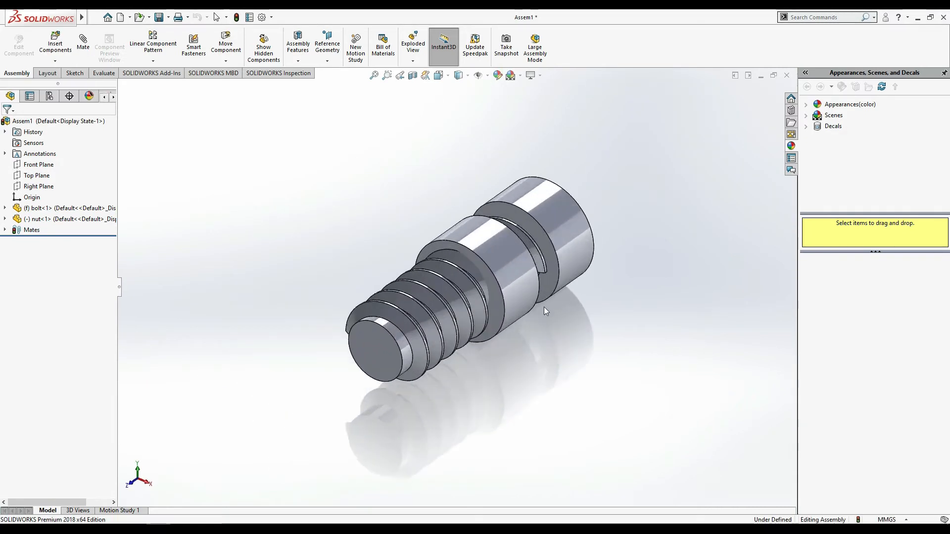
- Open the nut part from the assembly and give it a pale yellow appearance with RGB 255, 255, 128
{"action": "middle_click_drag", "start_coordinate": [649, 311], "coordinate": [682, 466]}
{"action": "left_click", "coordinate": [505, 242]}
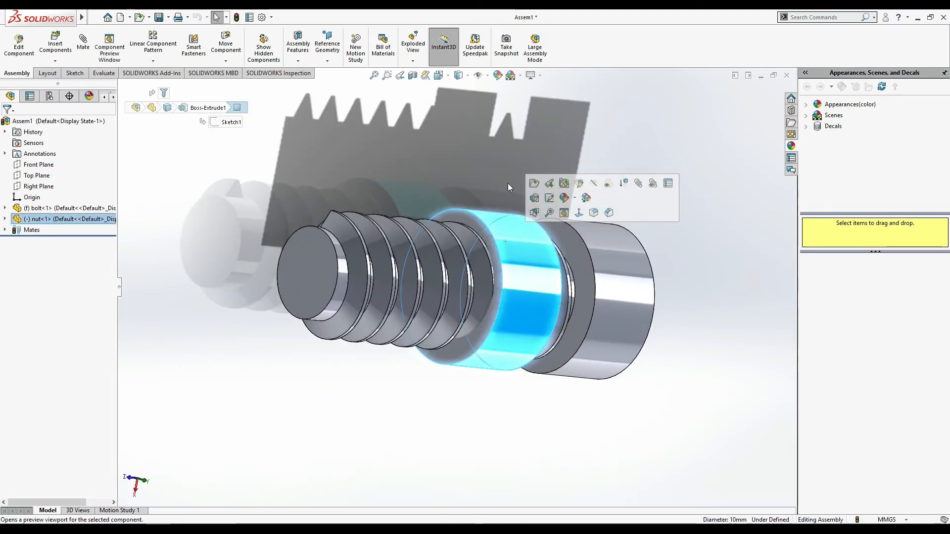
{"action": "left_click", "coordinate": [564, 184]}
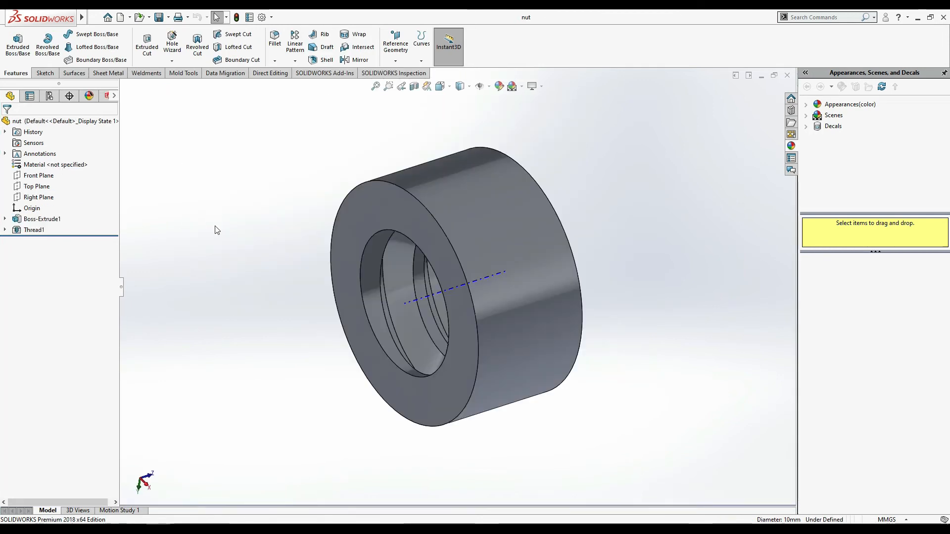
{"action": "left_click", "coordinate": [499, 87]}
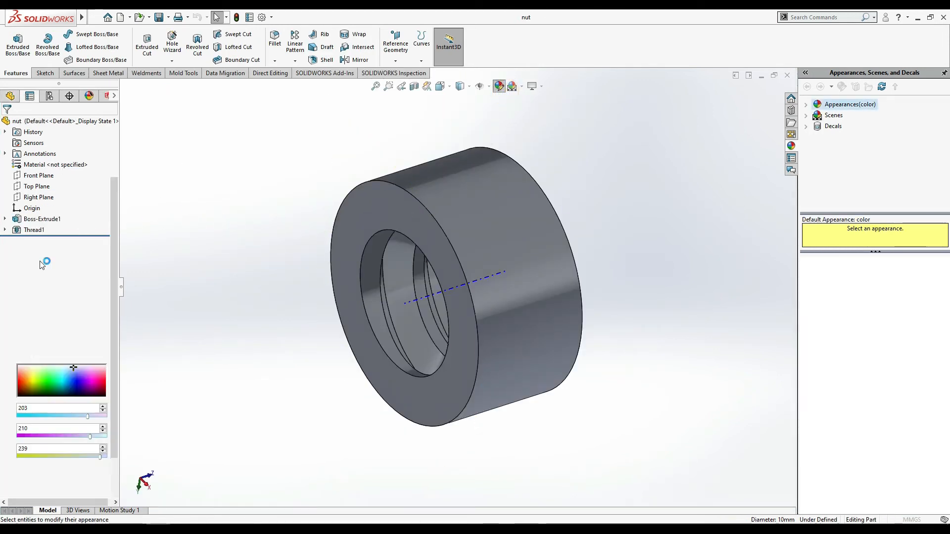
{"action": "left_click", "coordinate": [48, 317]}
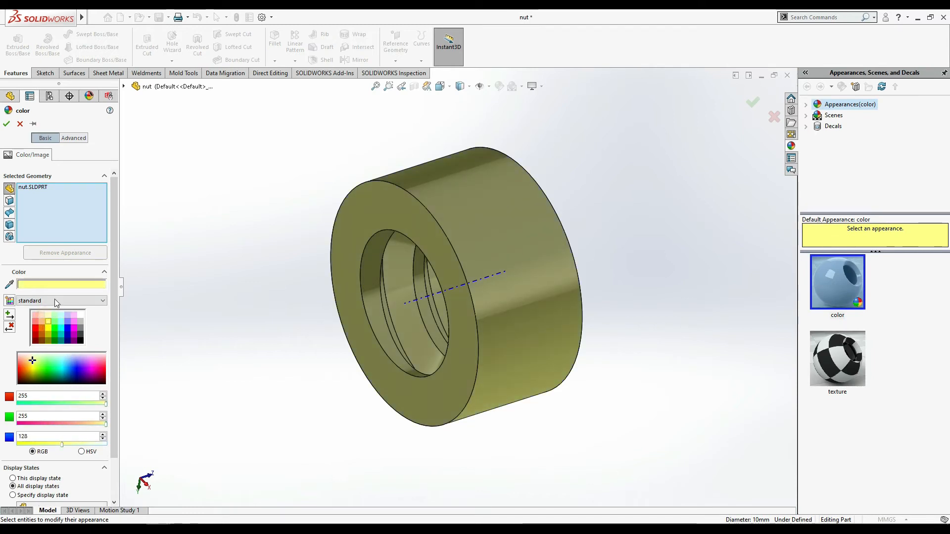
{"action": "left_click", "coordinate": [6, 124]}
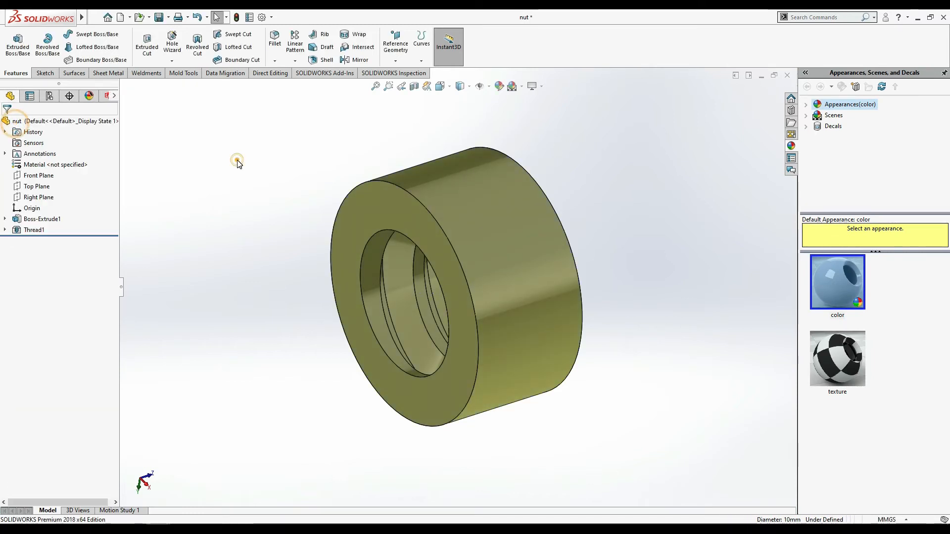
- Save the recoloured nut in isometric view and close it to return to the assembly
{"action": "left_click", "coordinate": [237, 160]}
{"action": "key", "text": "ctrl+7"}
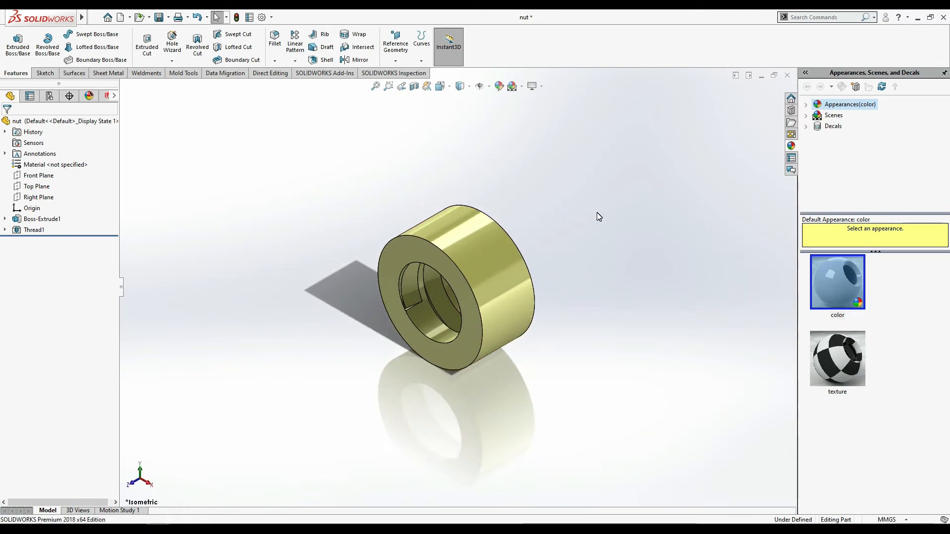
{"action": "key", "text": "ctrl+s"}
{"action": "left_click", "coordinate": [788, 77]}
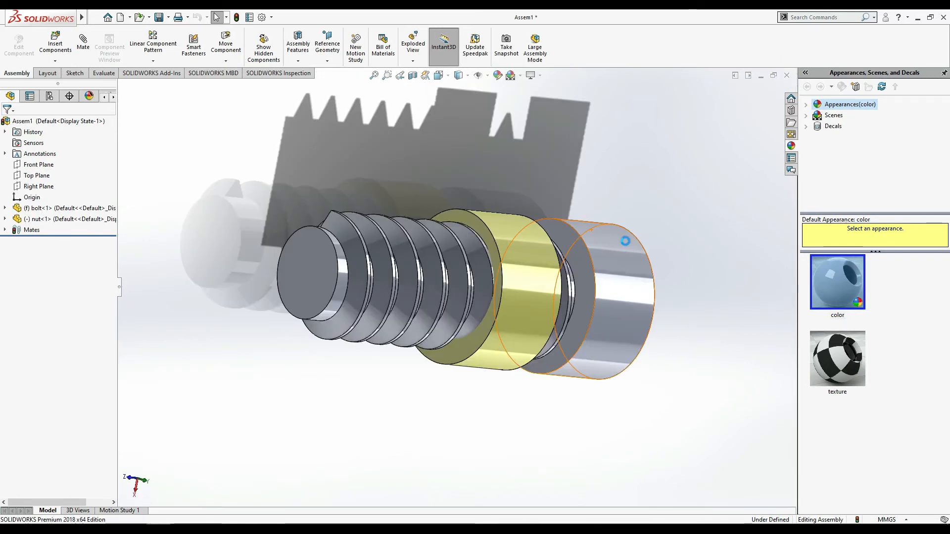
- Open the bolt part, give it a grey appearance with RGB 192, 192, 192, save it and return to the assembly
{"action": "left_click", "coordinate": [608, 317]}
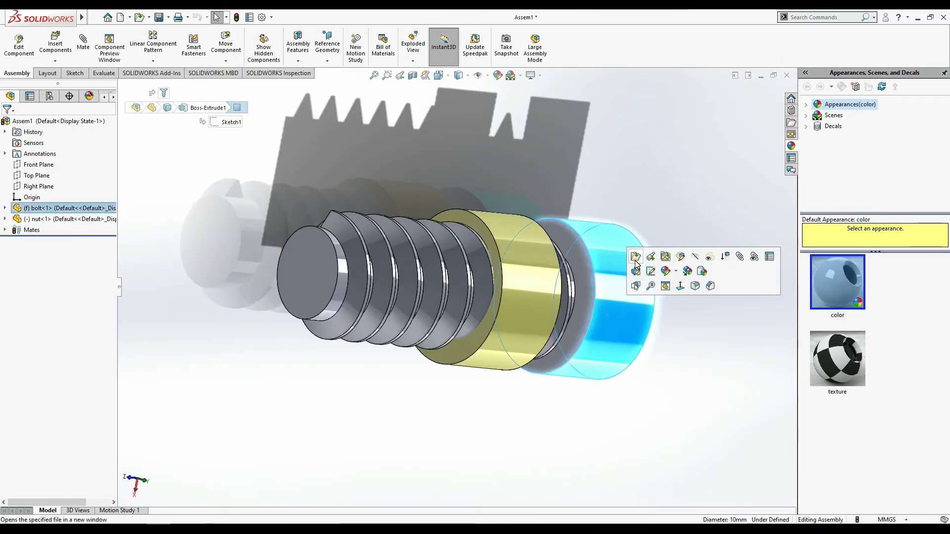
{"action": "left_click", "coordinate": [643, 257]}
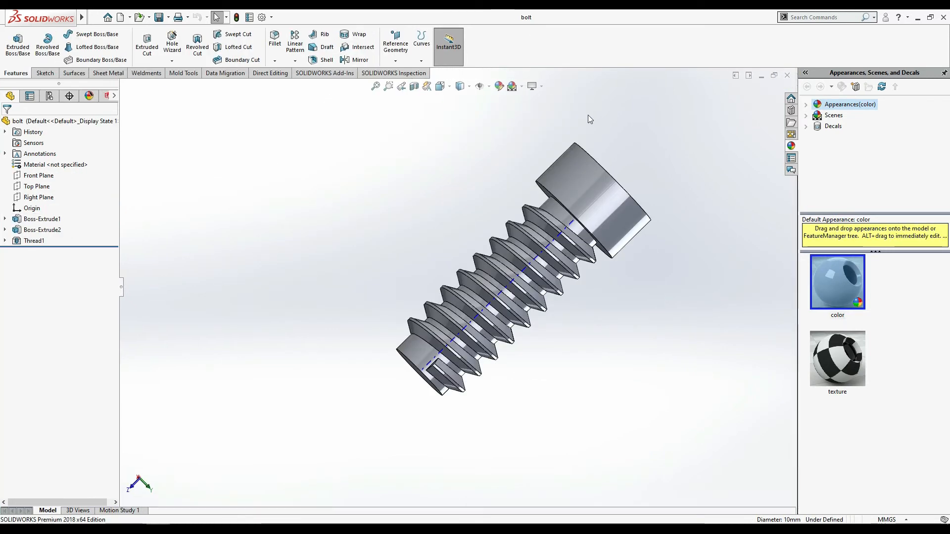
{"action": "left_click", "coordinate": [499, 87]}
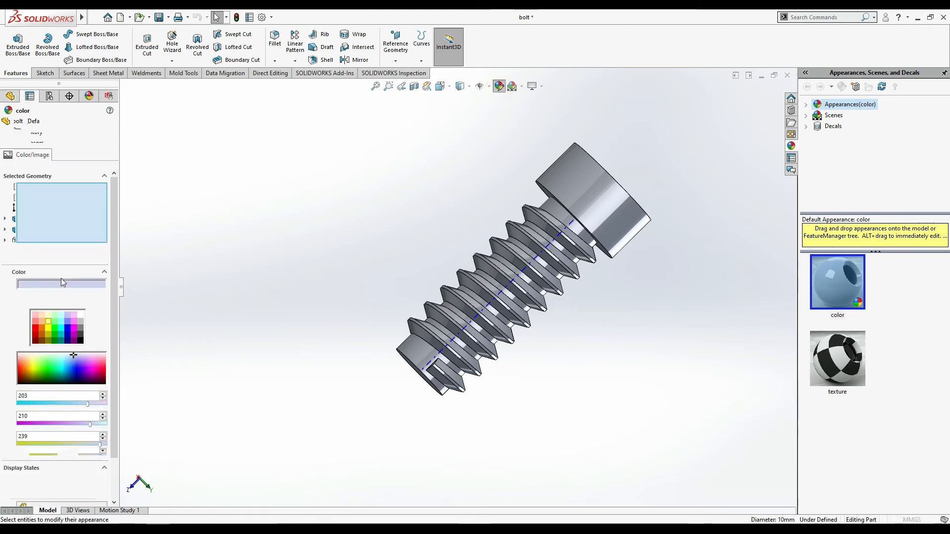
{"action": "left_click", "coordinate": [6, 124]}
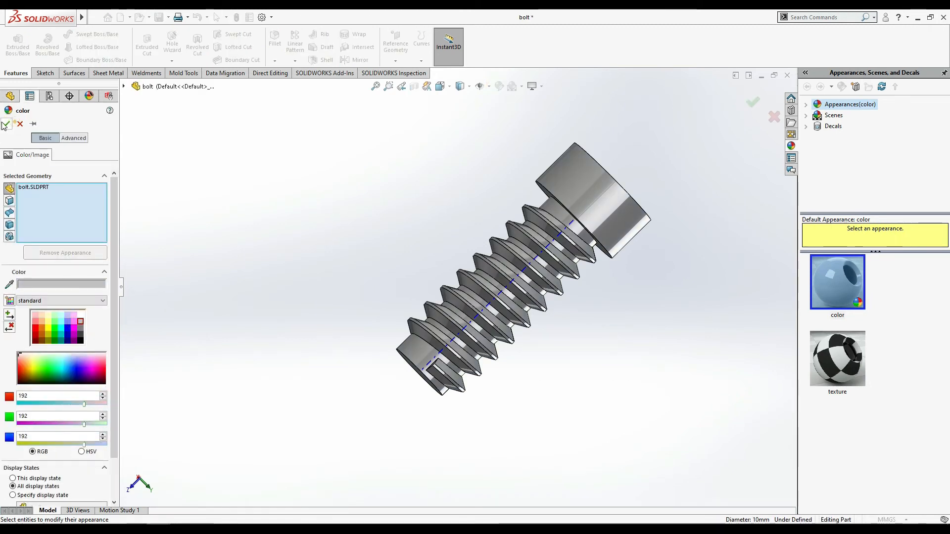
{"action": "left_click", "coordinate": [227, 164]}
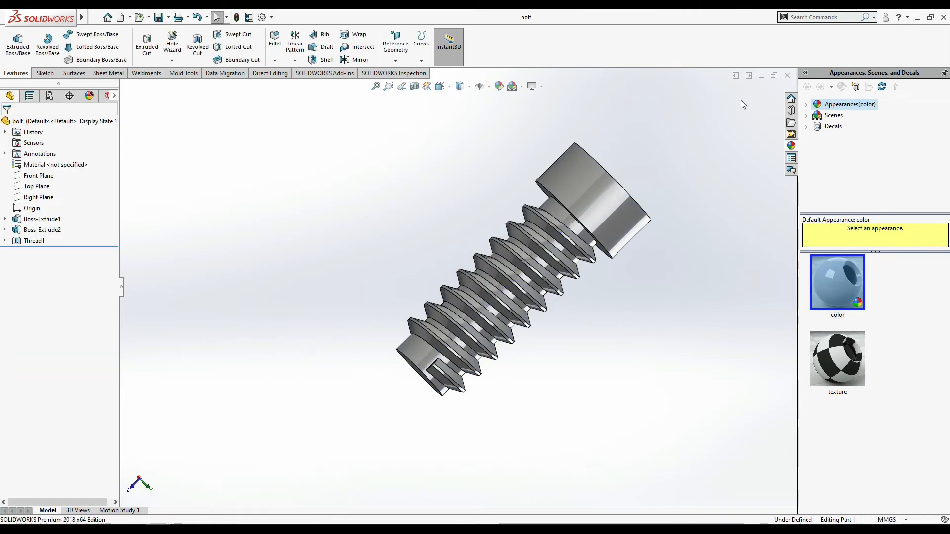
{"action": "left_click", "coordinate": [787, 75]}
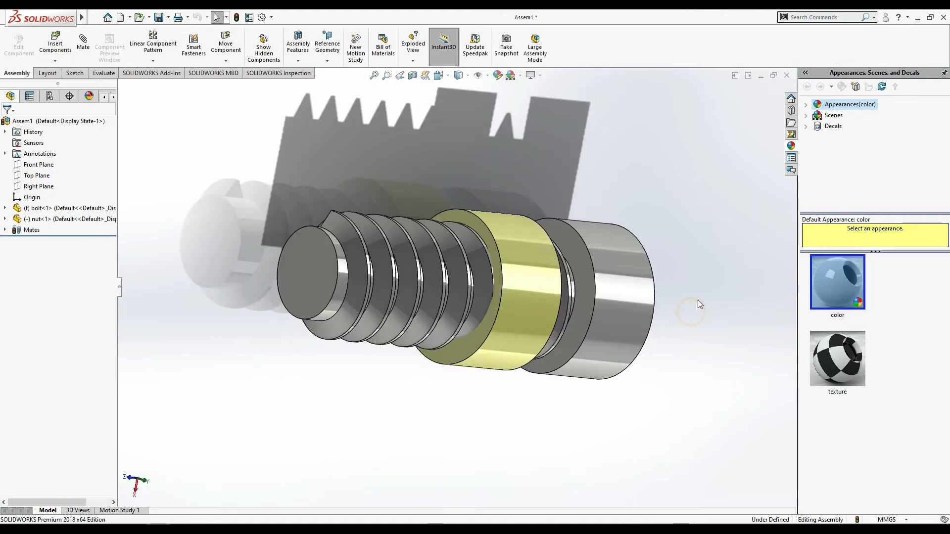
- Turn the nut along the bolt thread towards the bolt head to test the screw motion
{"action": "middle_click_drag", "start_coordinate": [699, 299], "coordinate": [663, 383]}
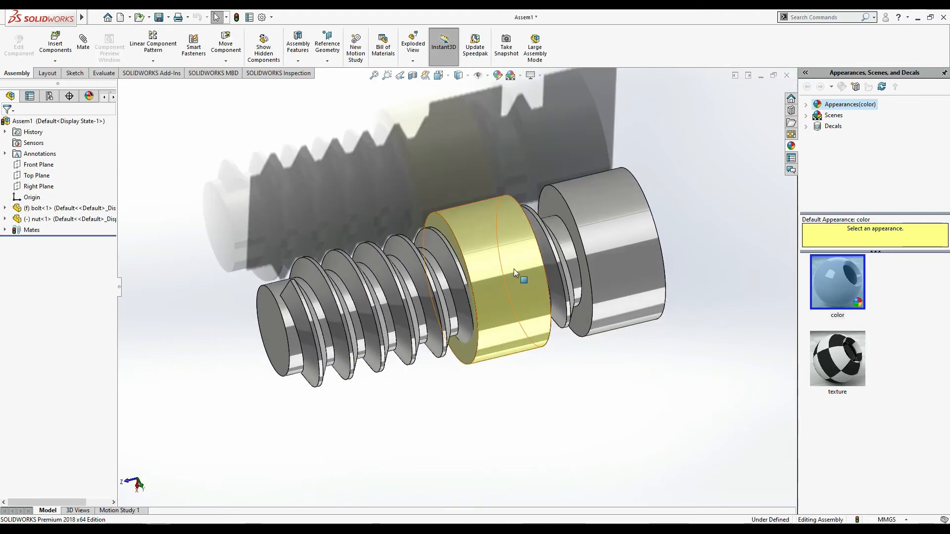
{"action": "left_click_drag", "start_coordinate": [512, 267], "coordinate": [532, 400]}
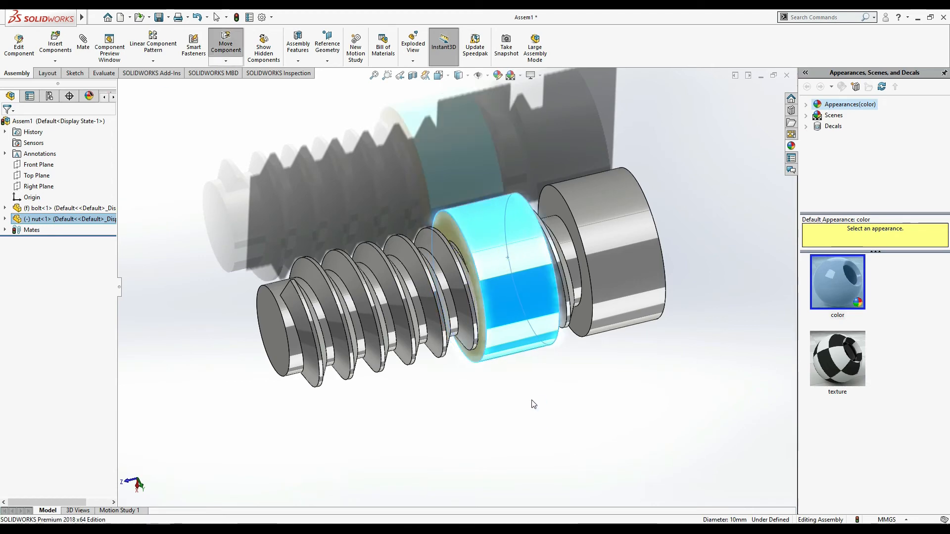
{"action": "left_click_drag", "start_coordinate": [524, 231], "coordinate": [363, 202]}
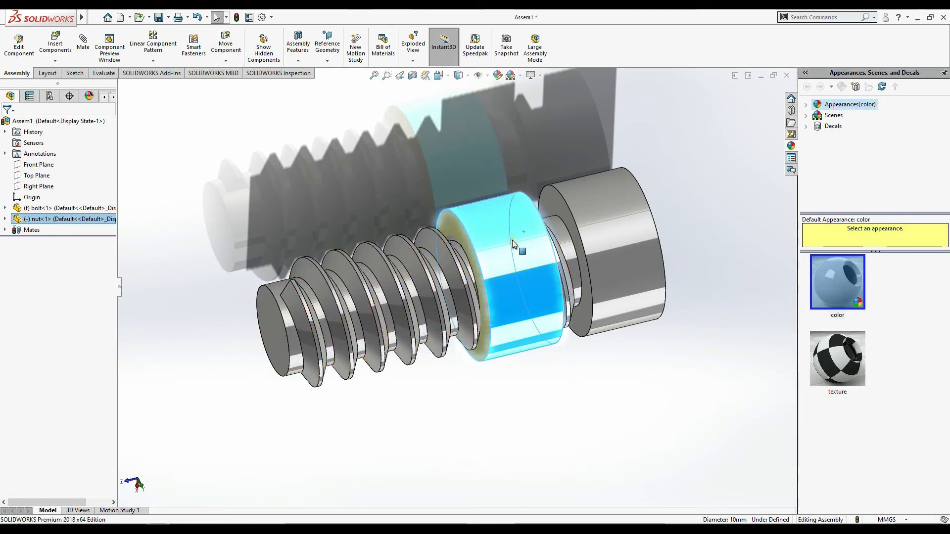
{"action": "left_click_drag", "start_coordinate": [512, 239], "coordinate": [545, 358]}
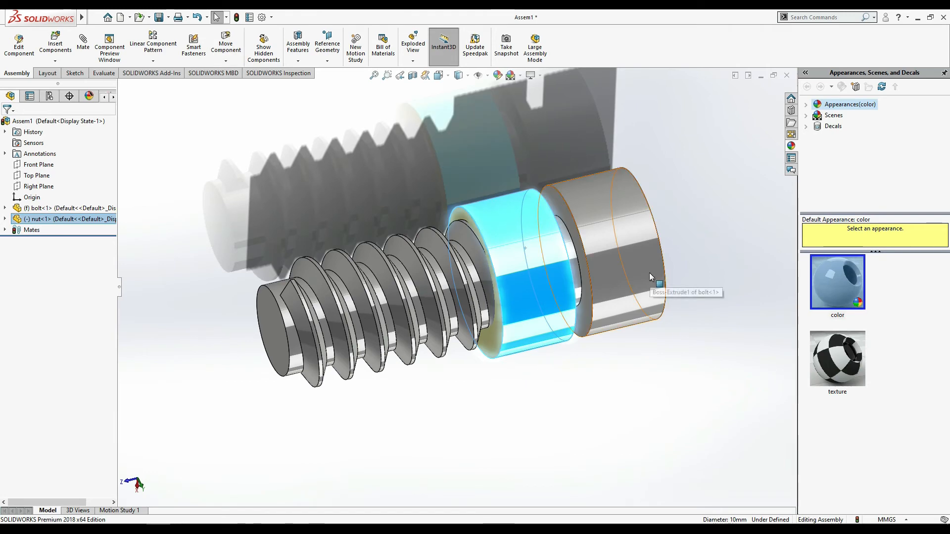
{"action": "key", "text": "ctrl+7"}
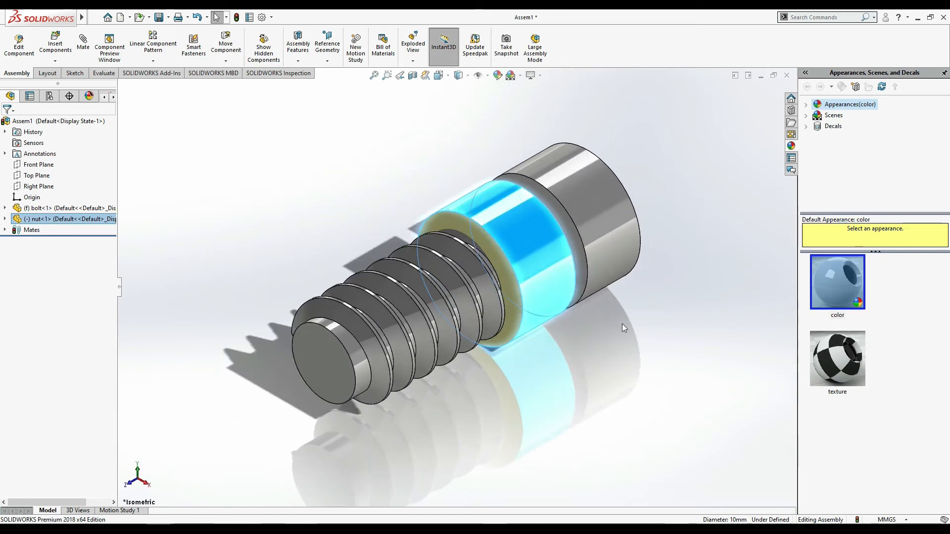
- Float the bolt component and fix the nut component in the assembly
{"action": "middle_click_drag", "start_coordinate": [580, 356], "coordinate": [562, 220]}
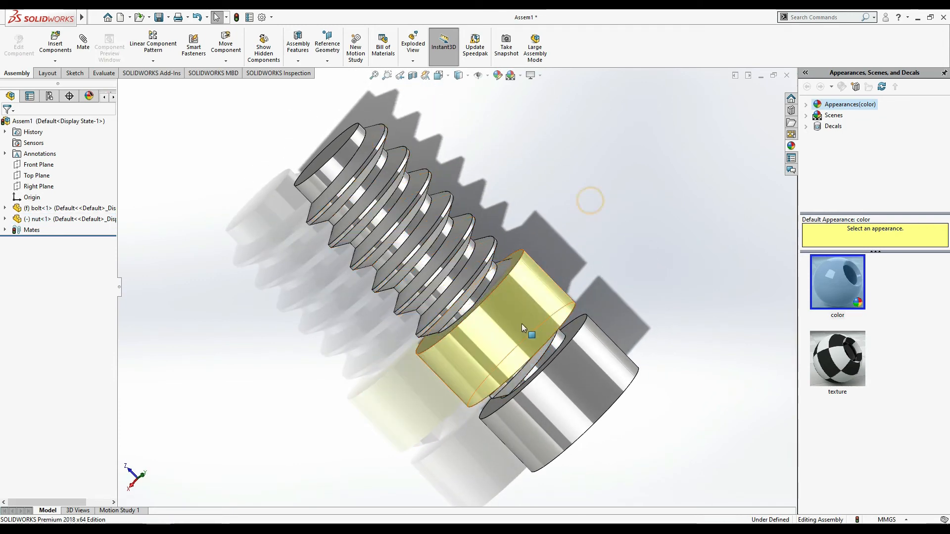
{"action": "left_click_drag", "start_coordinate": [438, 248], "coordinate": [544, 209]}
{"action": "left_click", "coordinate": [546, 210]}
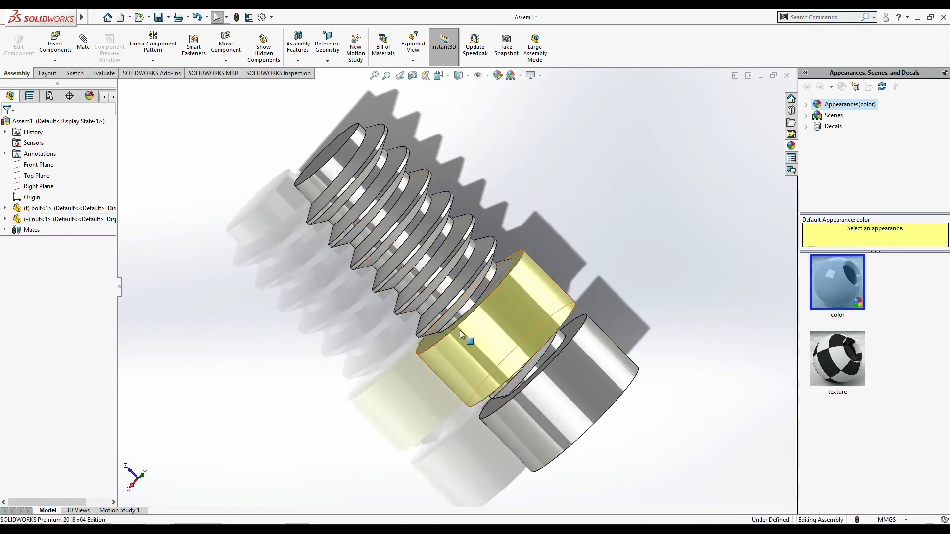
{"action": "left_click", "coordinate": [583, 398]}
{"action": "left_click", "coordinate": [266, 360]}
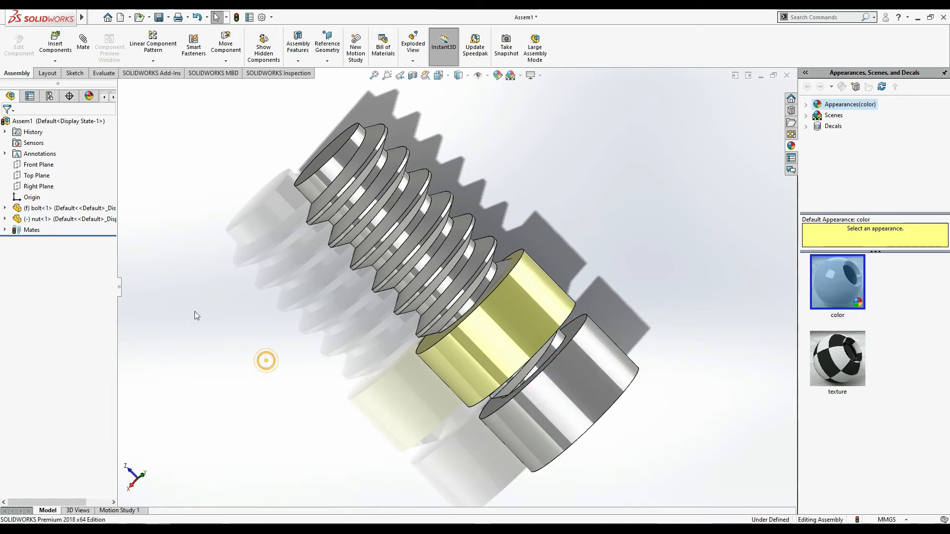
{"action": "right_click", "coordinate": [34, 209]}
{"action": "left_click", "coordinate": [55, 313]}
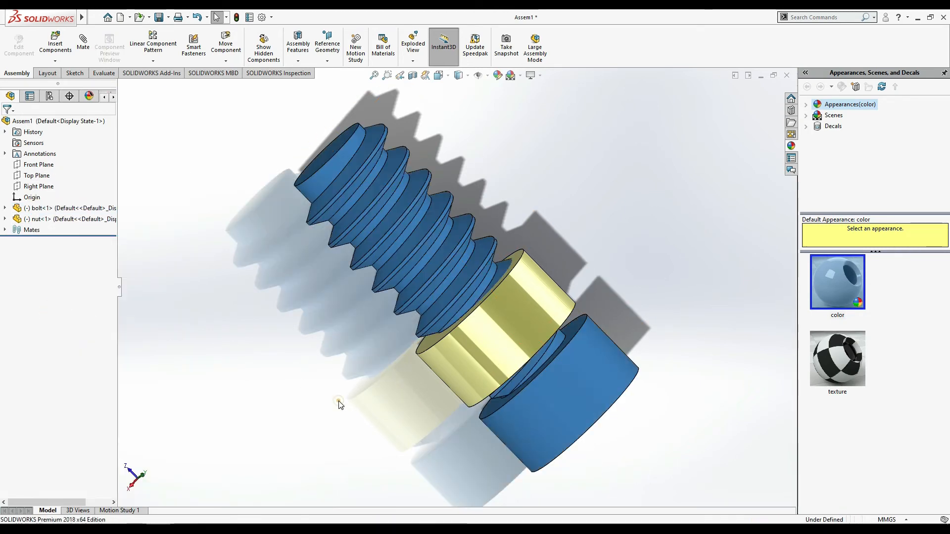
{"action": "left_click_drag", "start_coordinate": [510, 334], "coordinate": [532, 340]}
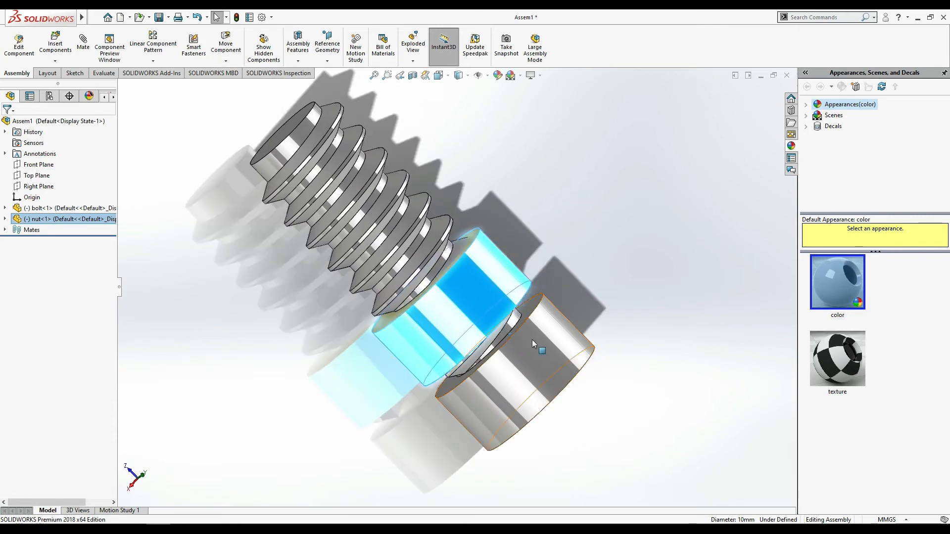
{"action": "right_click", "coordinate": [464, 292]}
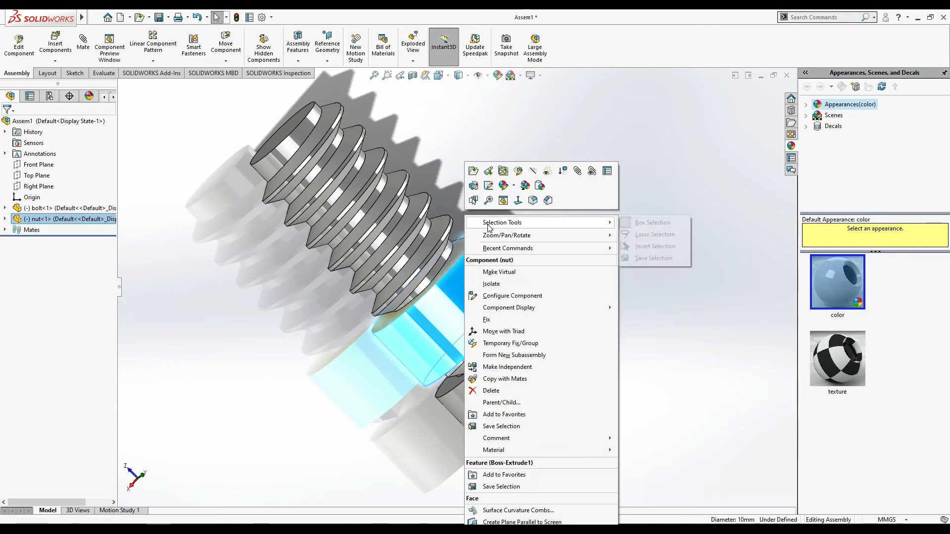
{"action": "right_click", "coordinate": [94, 214]}
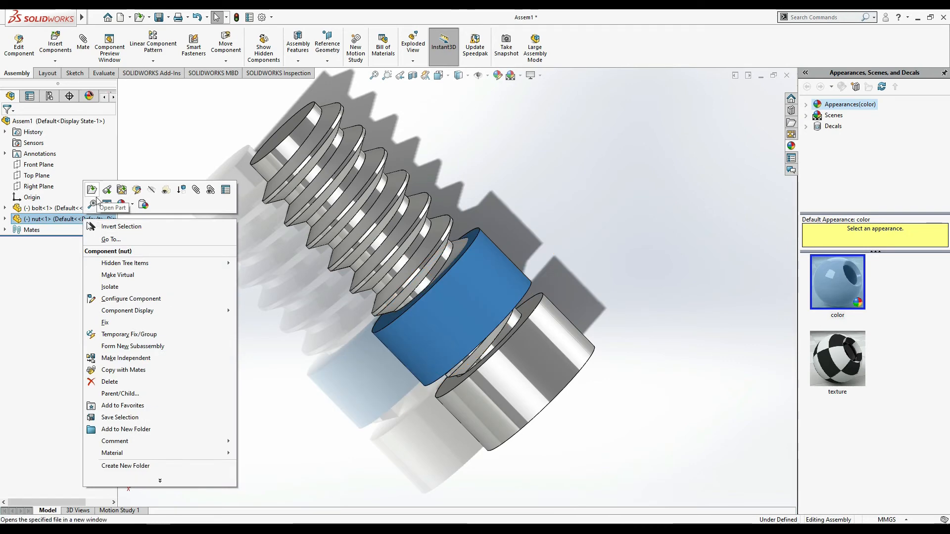
{"action": "left_click", "coordinate": [105, 322]}
- Turn the floating bolt repeatedly through the fixed nut to test its screw motion
{"action": "left_click_drag", "start_coordinate": [280, 132], "coordinate": [301, 132]}
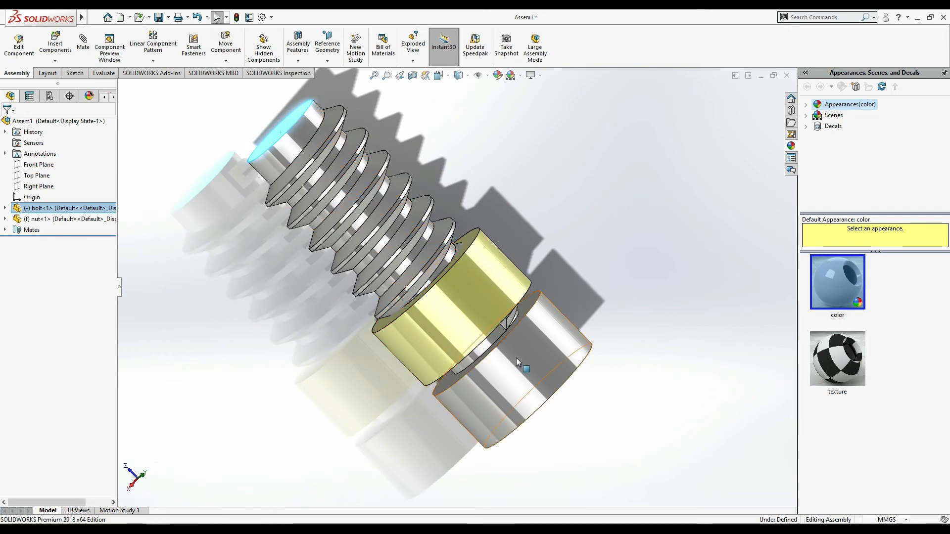
{"action": "left_click_drag", "start_coordinate": [515, 358], "coordinate": [433, 449]}
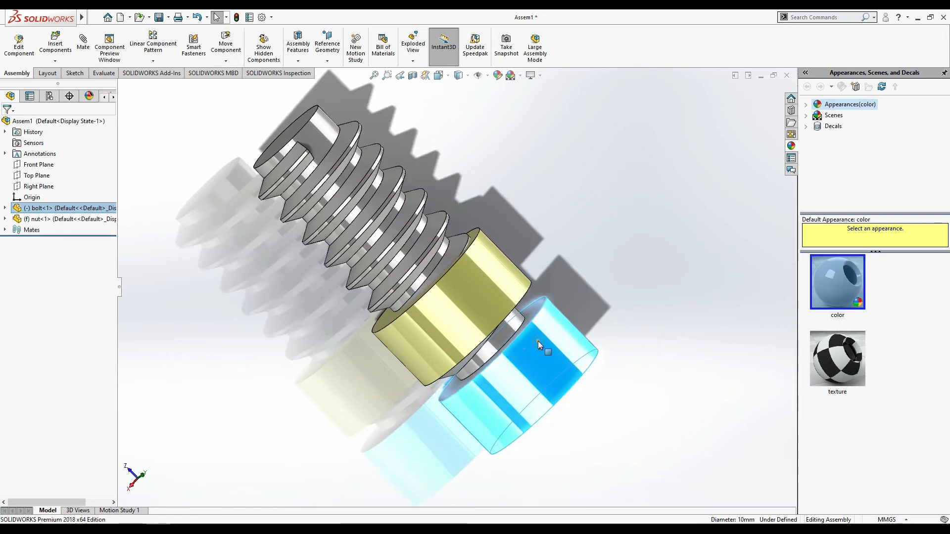
{"action": "left_click_drag", "start_coordinate": [539, 340], "coordinate": [473, 421]}
{"action": "left_click_drag", "start_coordinate": [542, 331], "coordinate": [506, 403]}
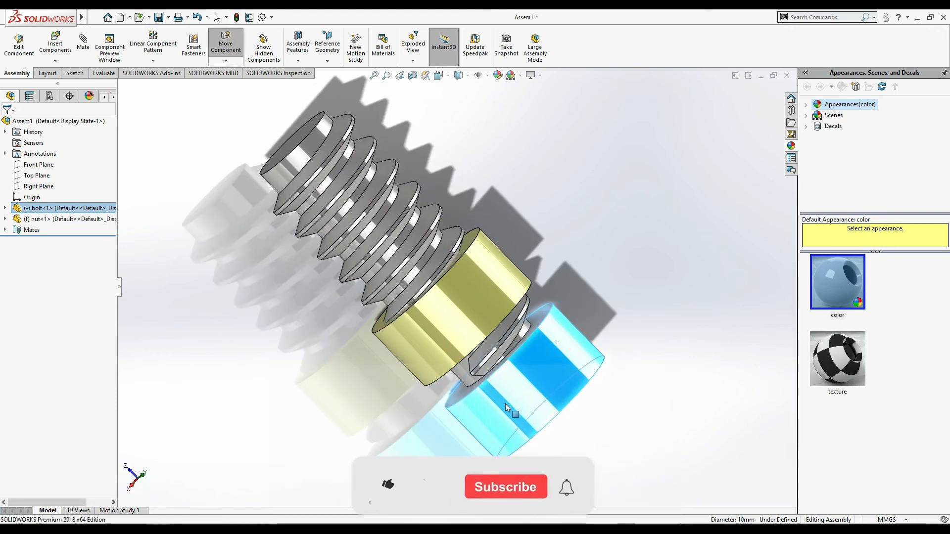
{"action": "left_click_drag", "start_coordinate": [577, 314], "coordinate": [494, 429]}
{"action": "left_click_drag", "start_coordinate": [547, 373], "coordinate": [499, 431]}
{"action": "left_click_drag", "start_coordinate": [565, 358], "coordinate": [512, 424]}
{"action": "left_click", "coordinate": [627, 176]}
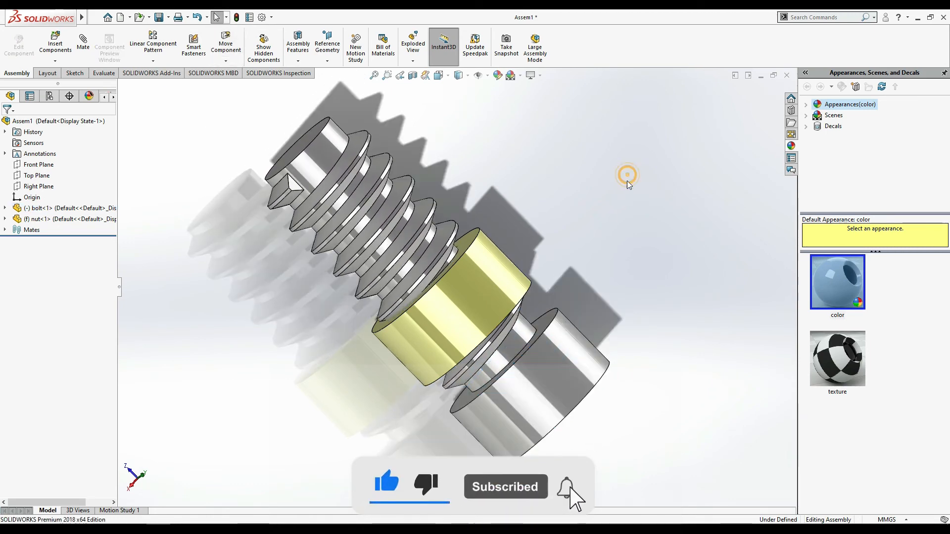
- Open Motion Study 1 with its timeline expanded, set the study type to Basic Motion, and leave the study properties unchanged
{"action": "left_click", "coordinate": [125, 511]}
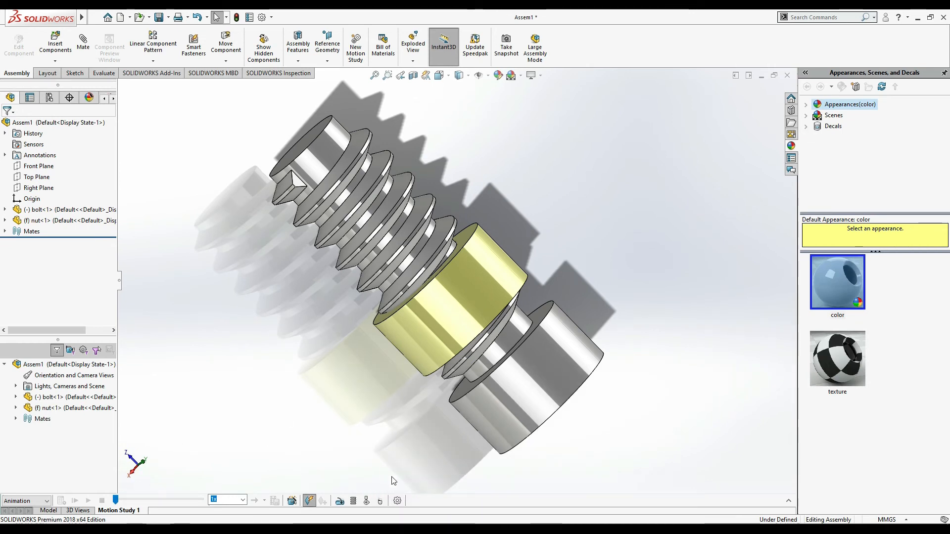
{"action": "left_click", "coordinate": [397, 501]}
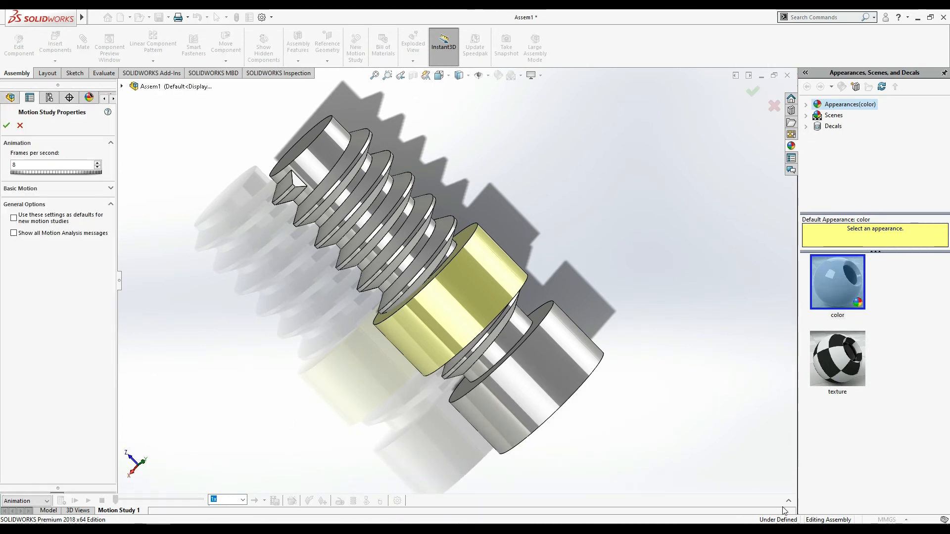
{"action": "left_click", "coordinate": [789, 502]}
{"action": "left_click", "coordinate": [23, 375]}
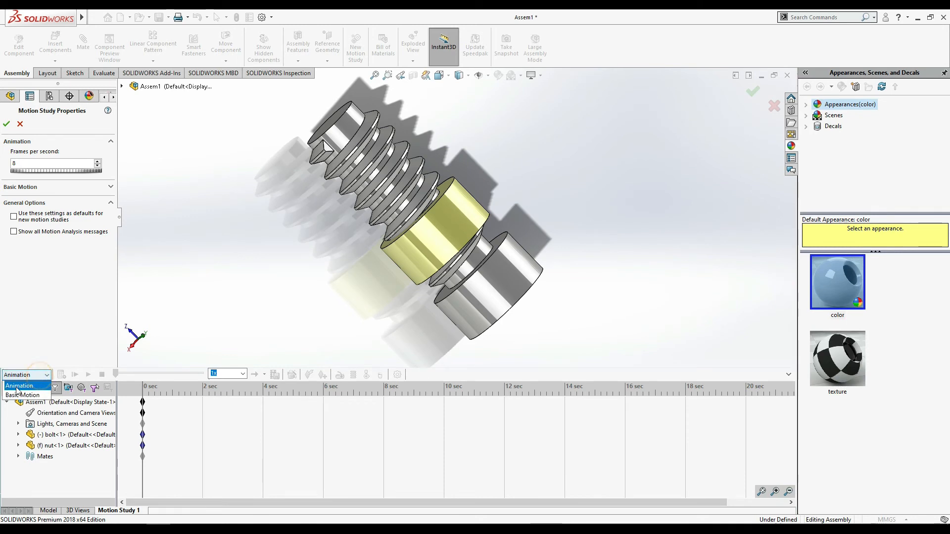
{"action": "left_click", "coordinate": [20, 124]}
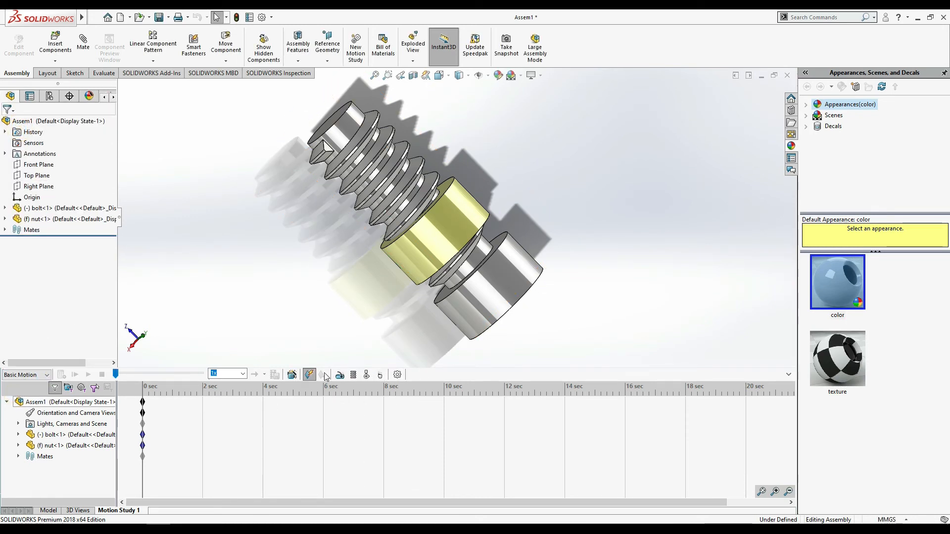
- Add a constant-speed rotary motor of 50 RPM to the bolt head's cylindrical face and calculate the motion study
{"action": "left_click", "coordinate": [342, 378]}
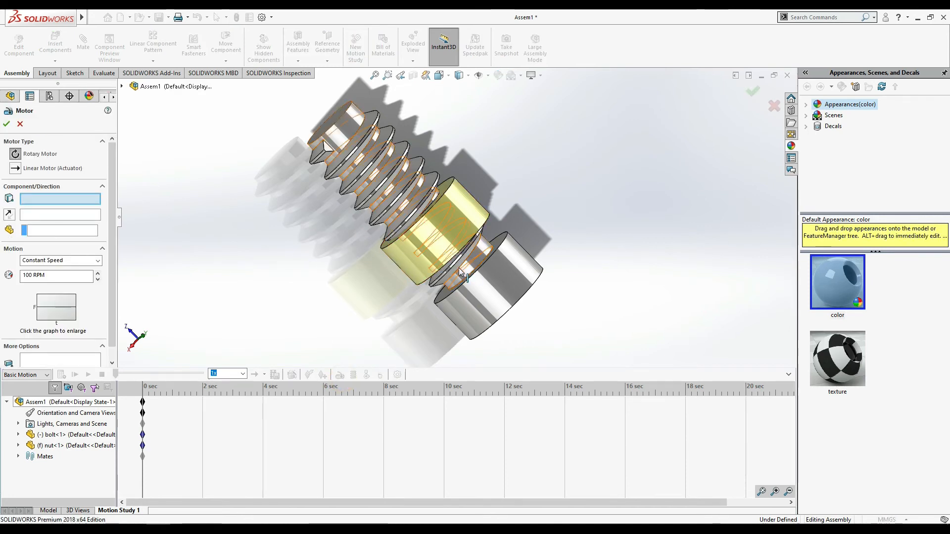
{"action": "left_click", "coordinate": [451, 303]}
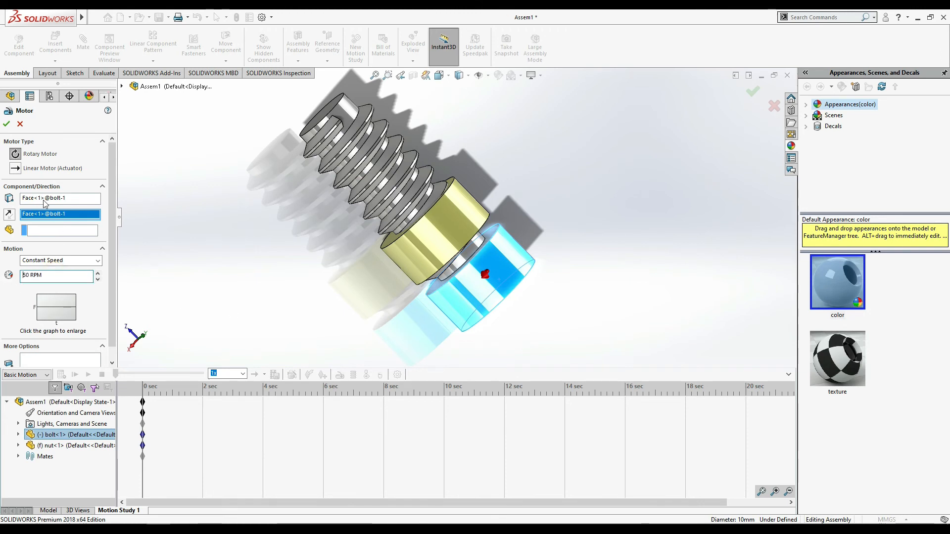
{"action": "left_click", "coordinate": [7, 124]}
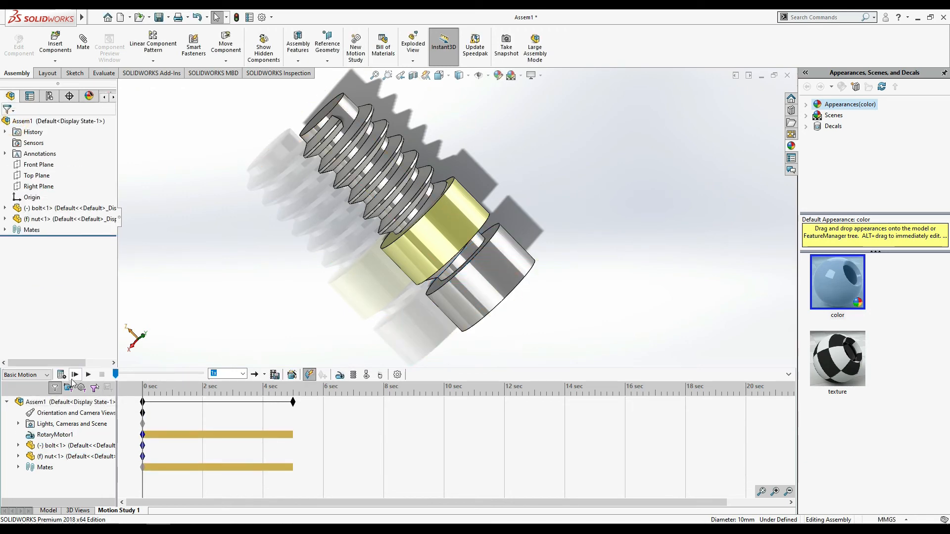
{"action": "left_click", "coordinate": [61, 376]}
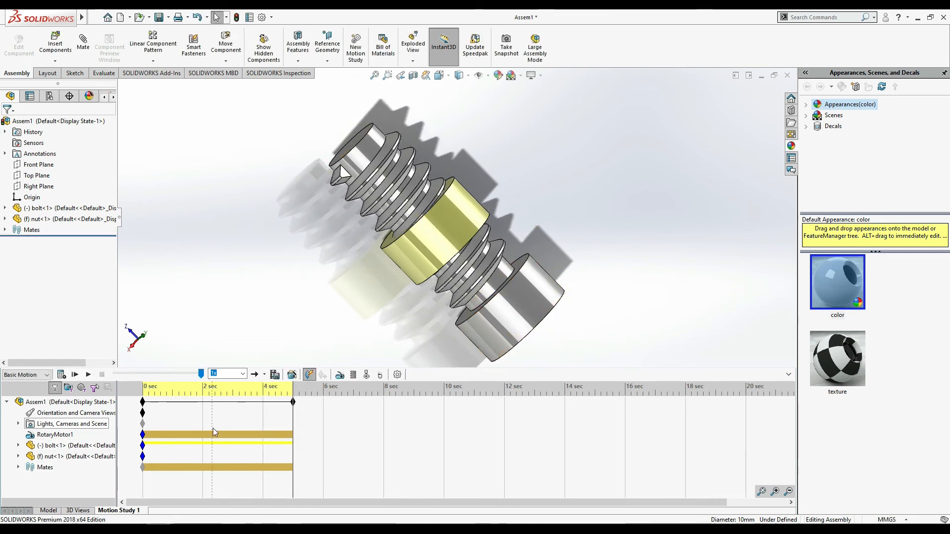
- Set the rotary motor's constant speed to 100 RPM and recalculate the motion study
{"action": "right_click", "coordinate": [35, 435]}
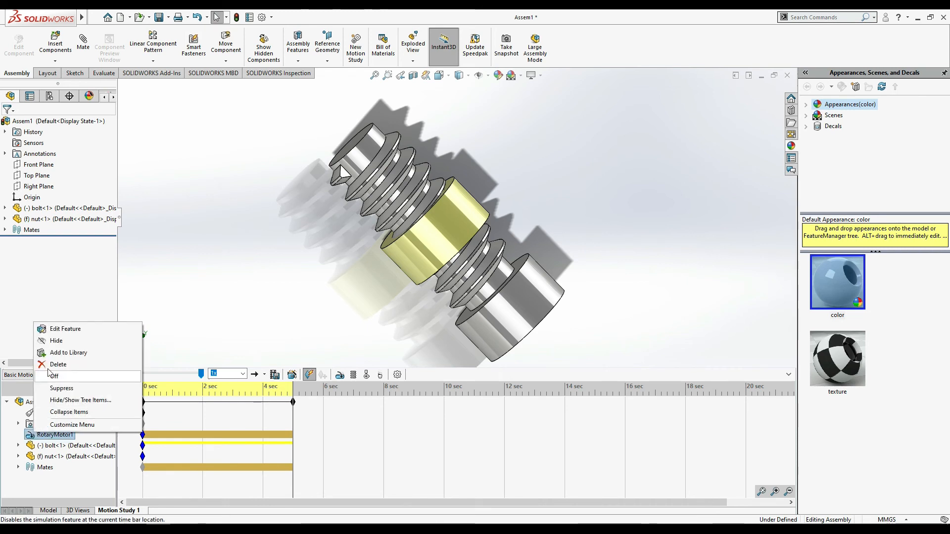
{"action": "left_click", "coordinate": [59, 328]}
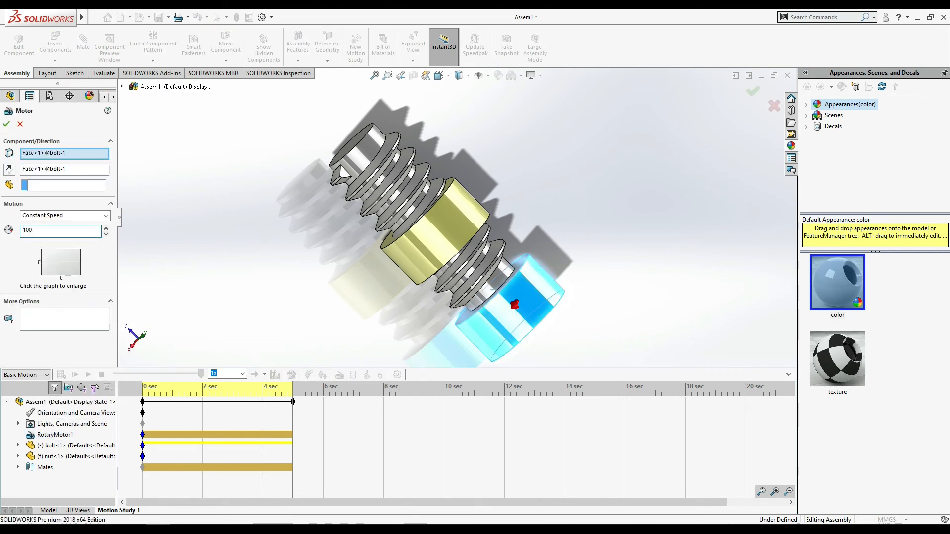
{"action": "left_click", "coordinate": [6, 124]}
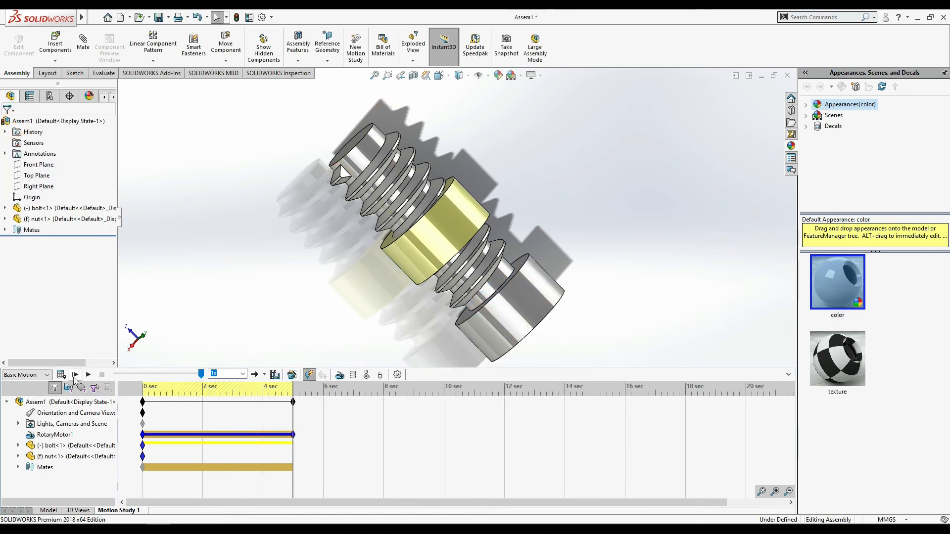
{"action": "left_click", "coordinate": [61, 375]}
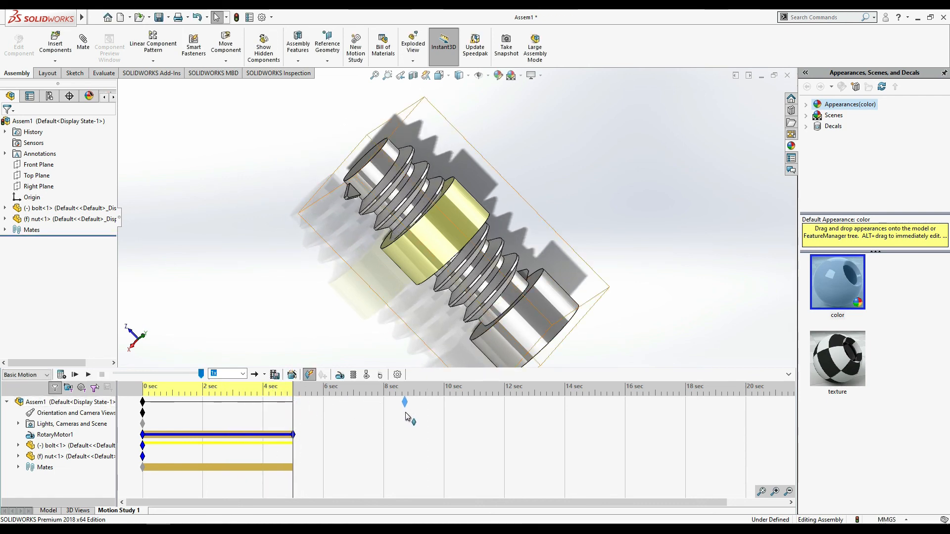
- Extend the motion study's duration to 8 seconds, recalculate it, and show the assembly in isometric view
{"action": "left_click_drag", "start_coordinate": [386, 425], "coordinate": [384, 424]}
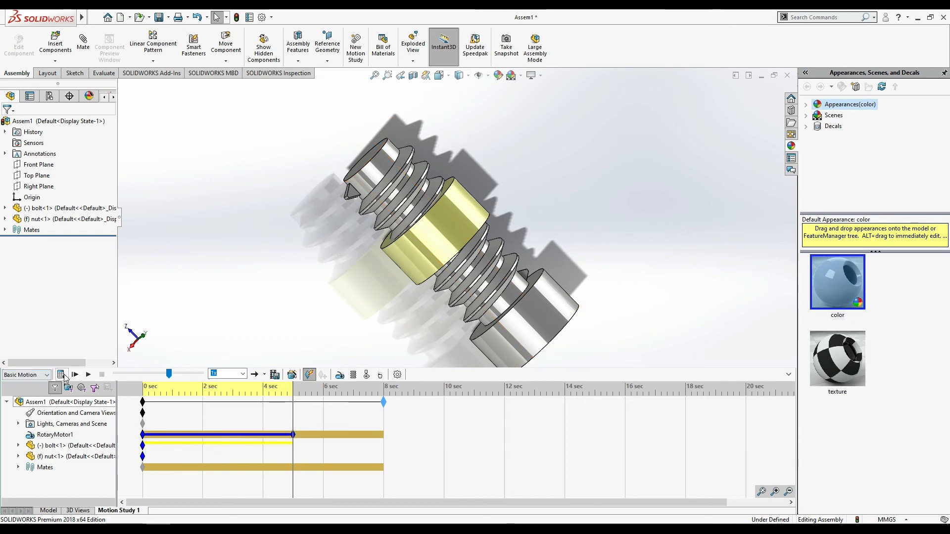
{"action": "left_click", "coordinate": [61, 375]}
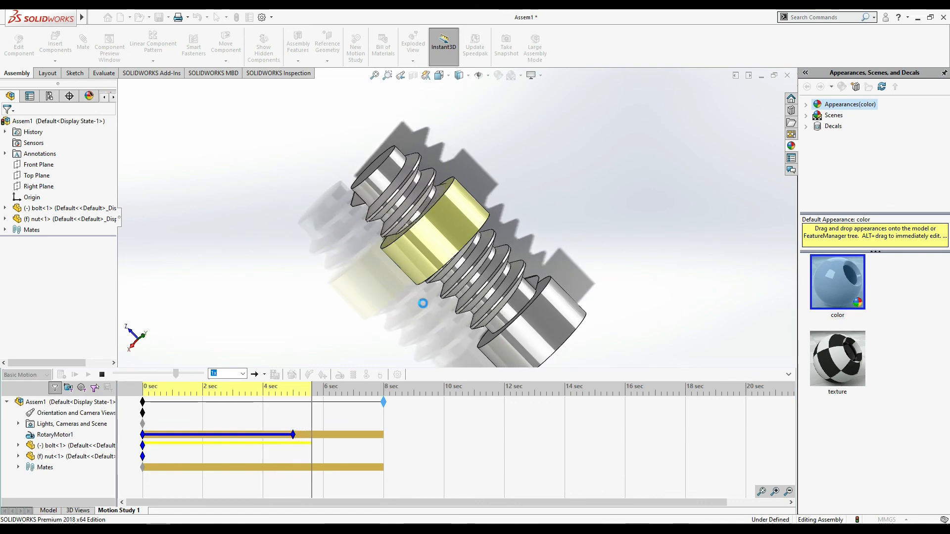
{"action": "scroll", "coordinate": [577, 291], "scroll_direction": "up", "scroll_amount": 3}
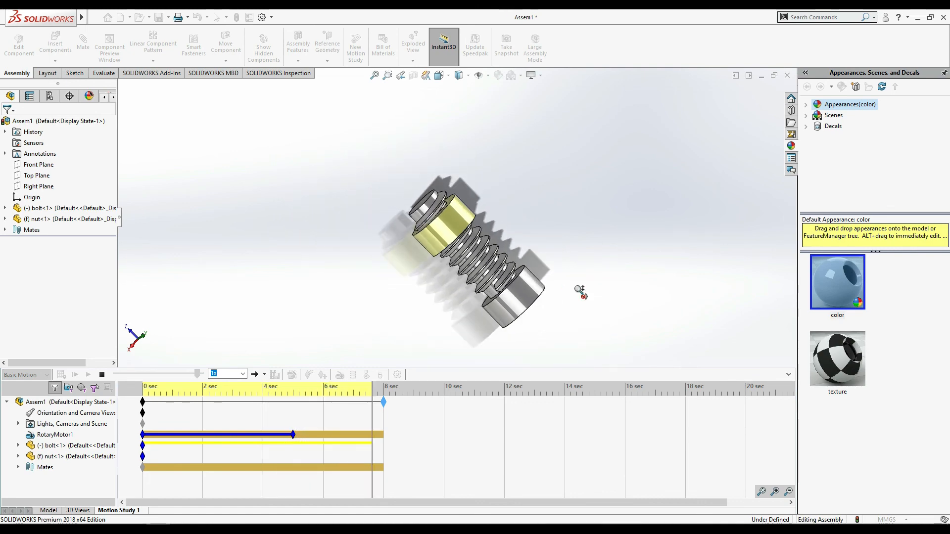
{"action": "key", "text": "ctrl+7"}
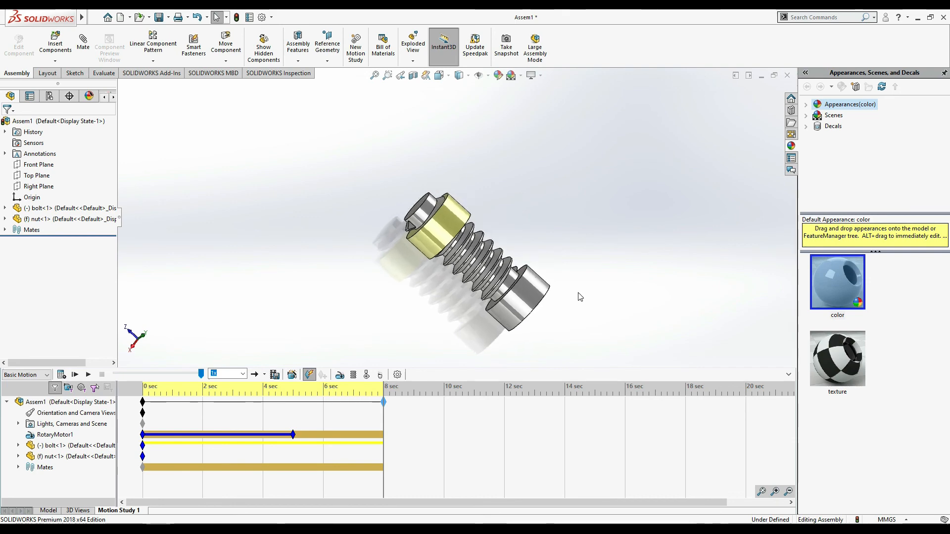
- Play back the calculated motion study and examine the bolt's travel through the nut from different angles
{"action": "left_click", "coordinate": [88, 375]}
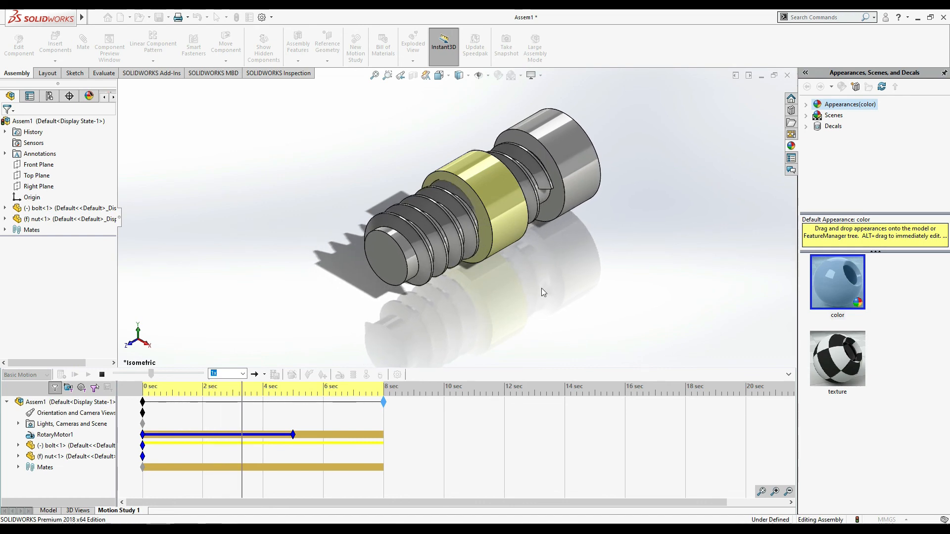
{"action": "middle_click_drag", "start_coordinate": [541, 288], "coordinate": [631, 235]}
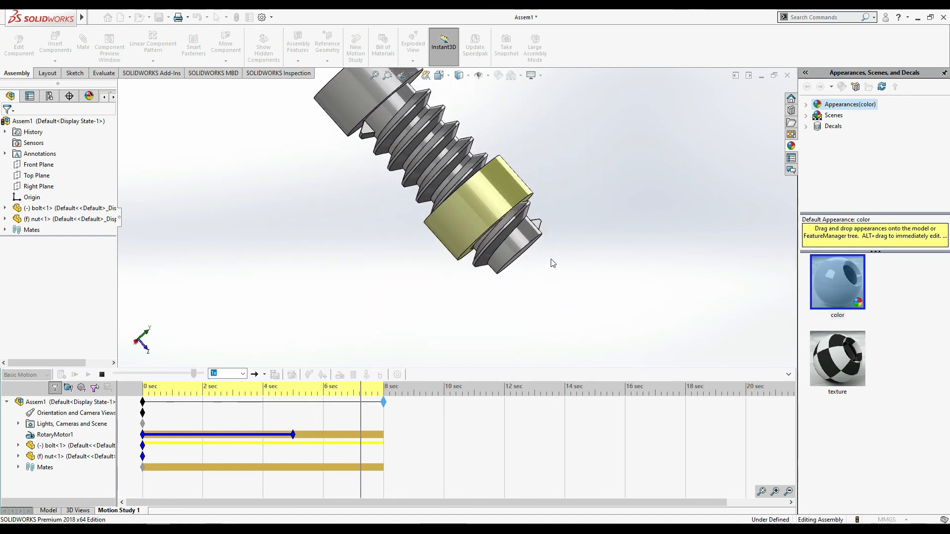
{"action": "scroll", "coordinate": [616, 226], "scroll_direction": "up", "scroll_amount": 2}
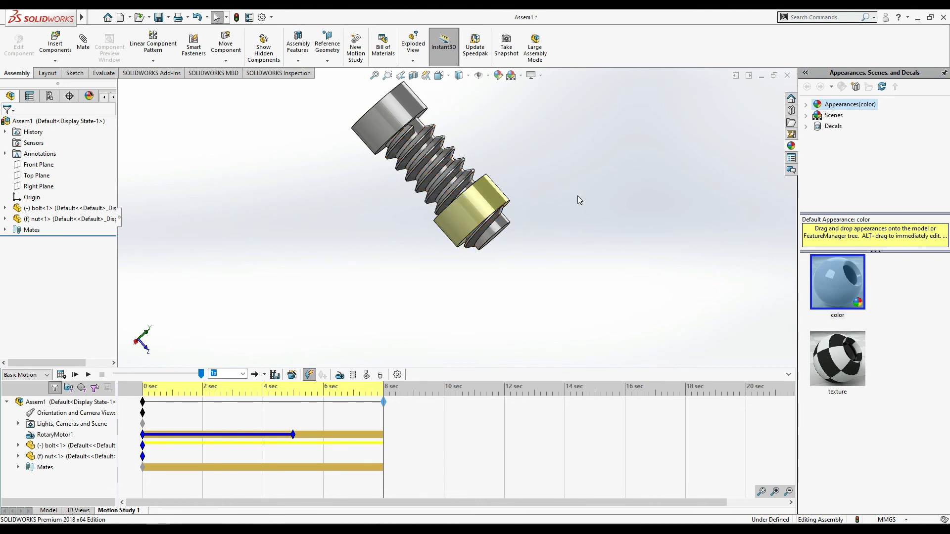
{"action": "key", "text": "z"}
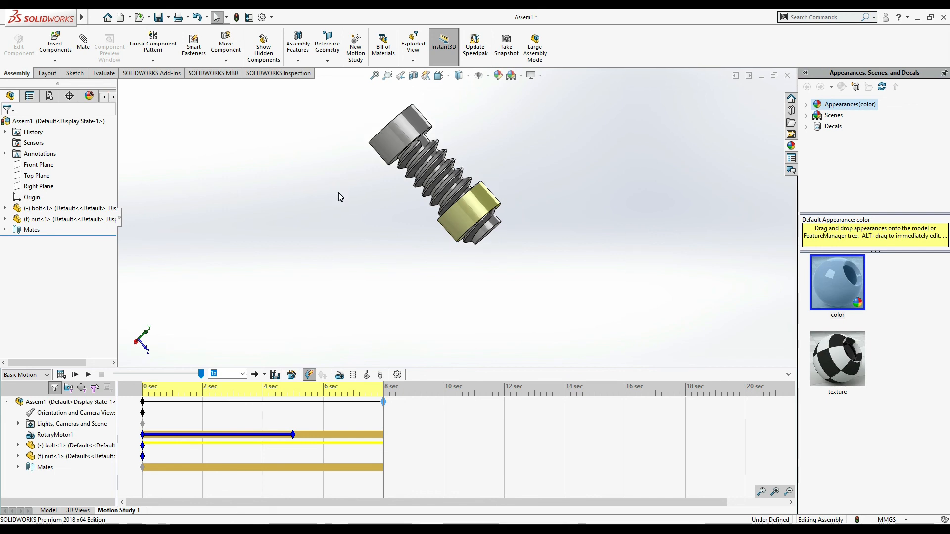